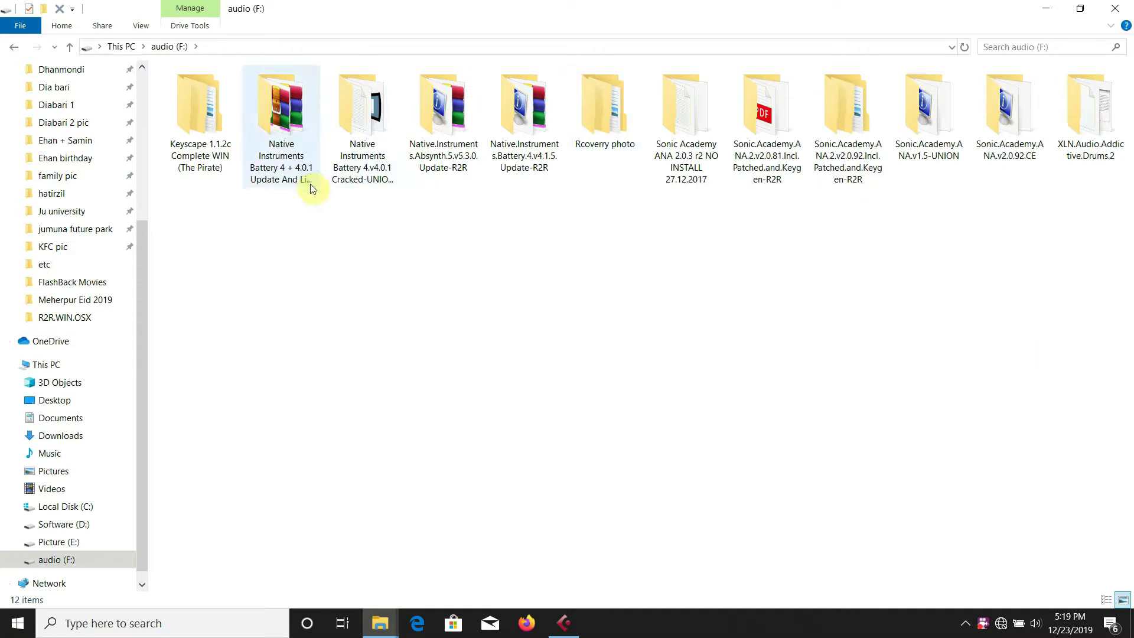
# Inspect the contents of the Native.Instruments.Battery.4.v4.1.5.Update-R2R folder, including NIBATTERY415U, and return to the audio (F:) drive
pyautogui.doubleClick(524, 116)
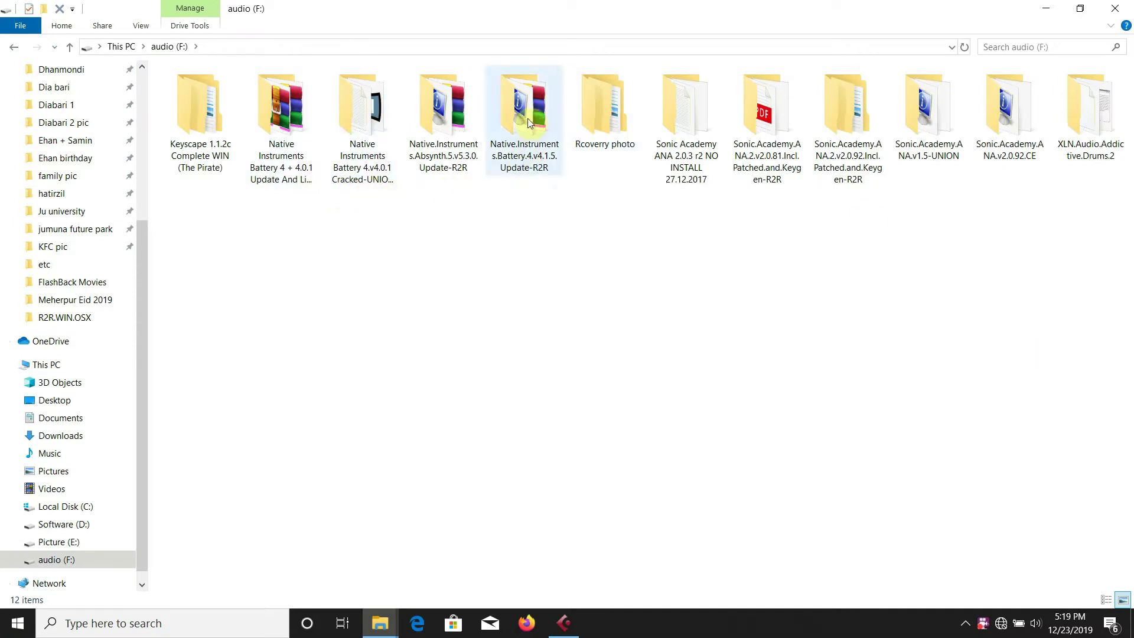
pyautogui.doubleClick(247, 92)
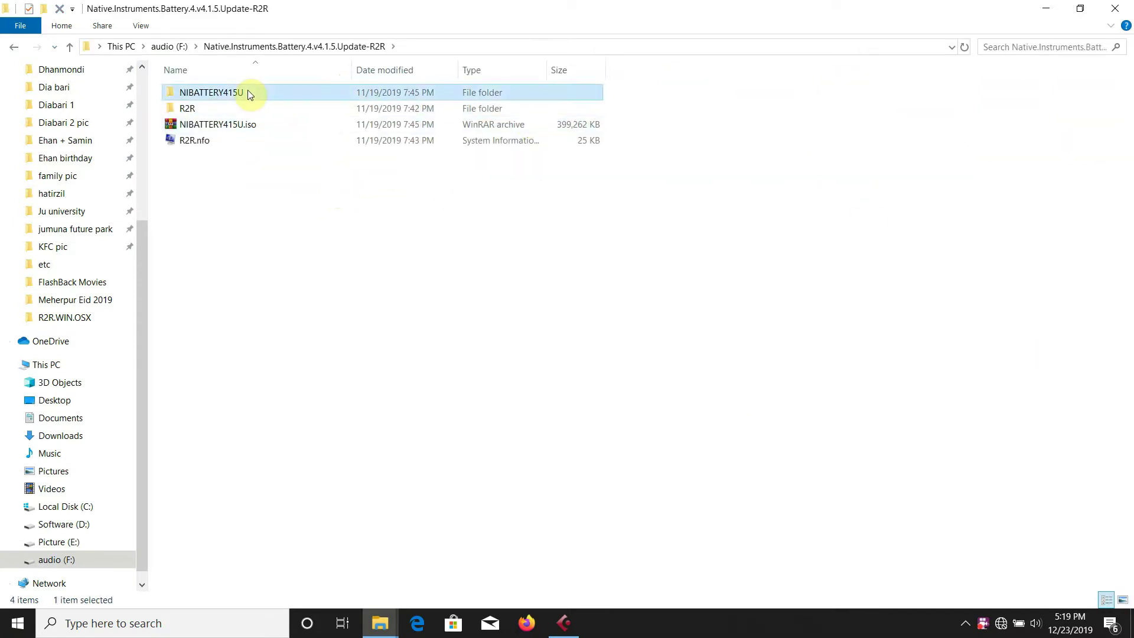
pyautogui.click(14, 48)
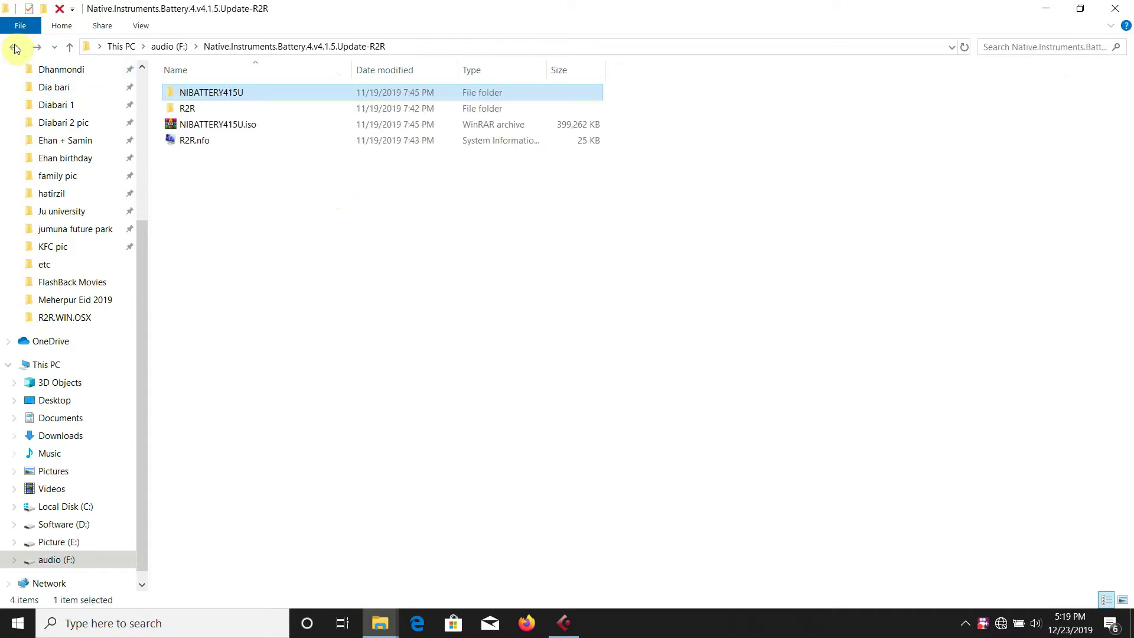
pyautogui.click(15, 49)
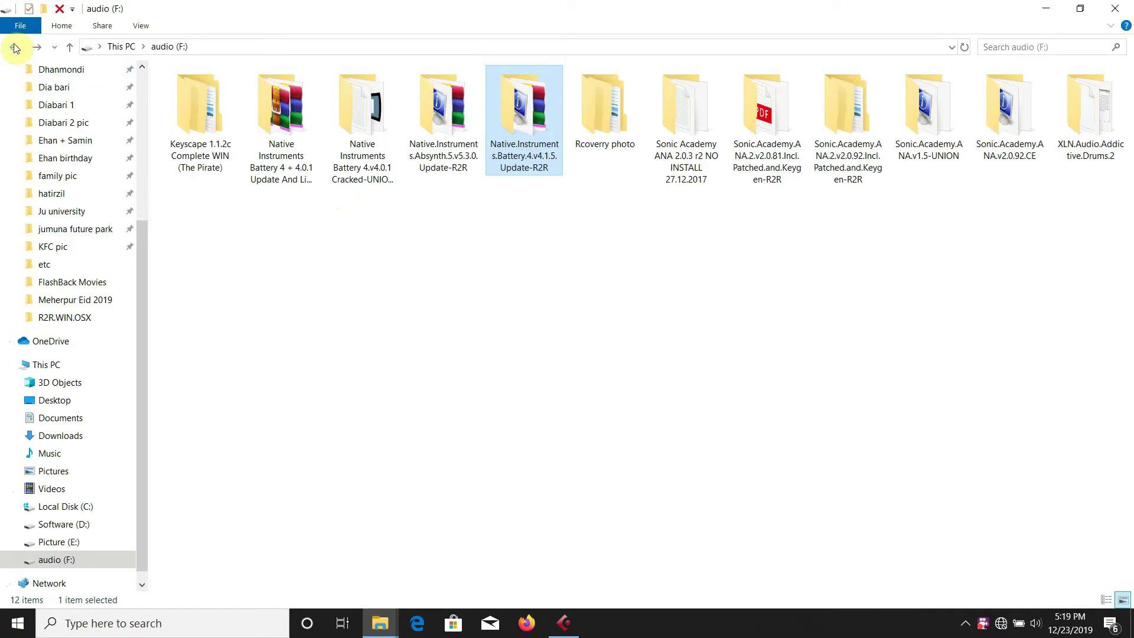
# Run setup.exe as administrator from the NIBATTERY400 folder inside Native Instruments Battery 4 + 4.0.1 Update And Library
pyautogui.doubleClick(285, 115)
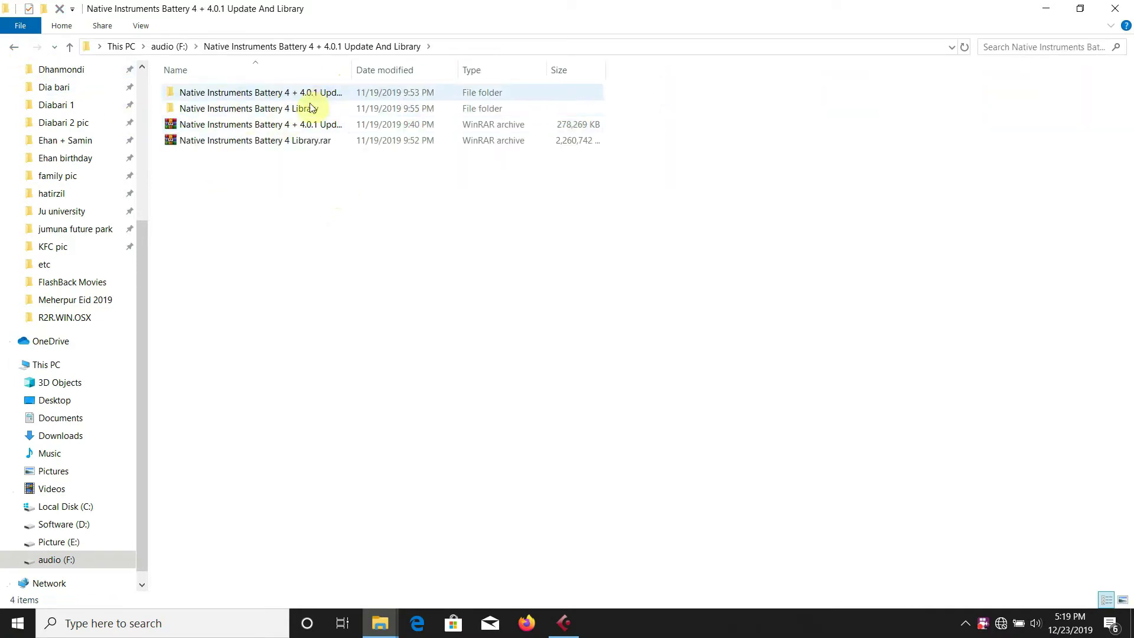
pyautogui.doubleClick(313, 110)
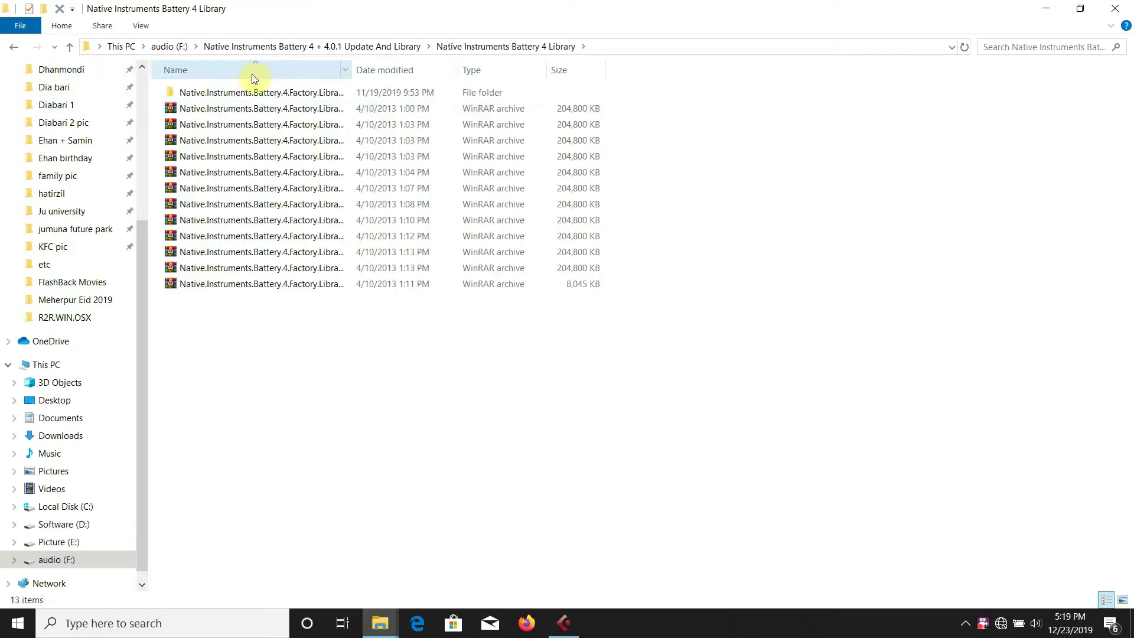
pyautogui.click(13, 49)
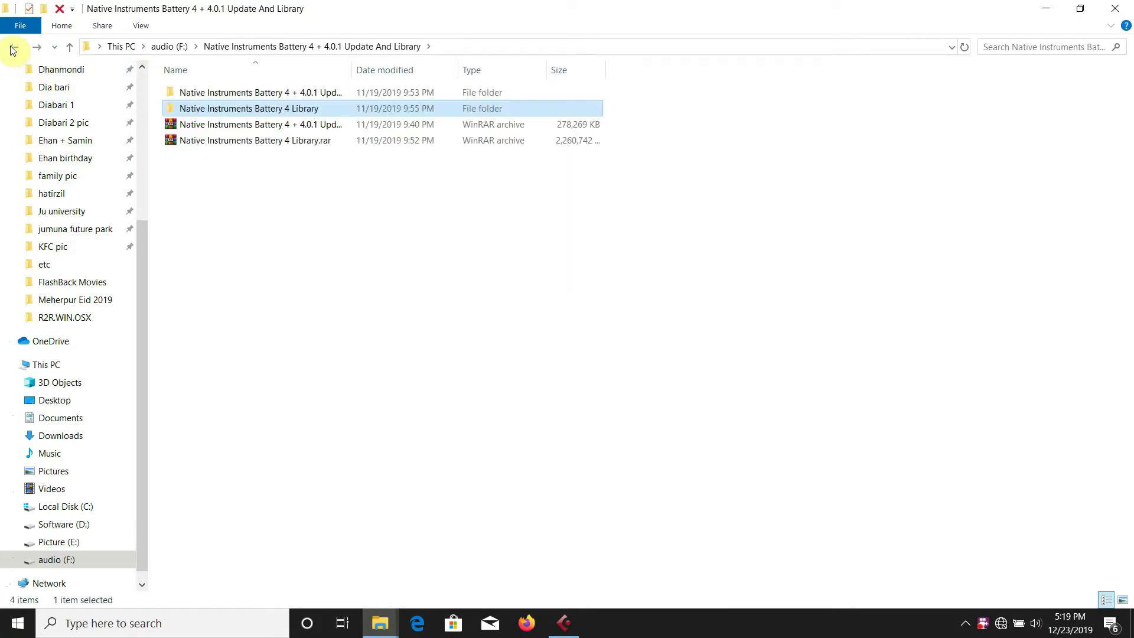
pyautogui.doubleClick(291, 94)
pyautogui.doubleClick(250, 94)
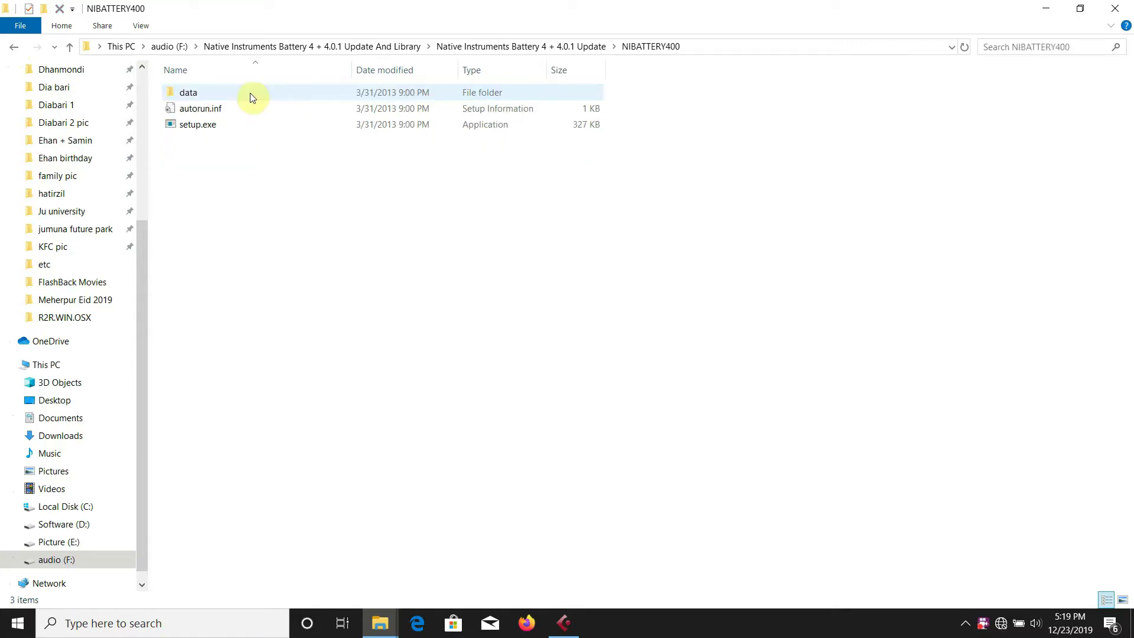
pyautogui.click(211, 123)
pyautogui.rightClick(210, 123)
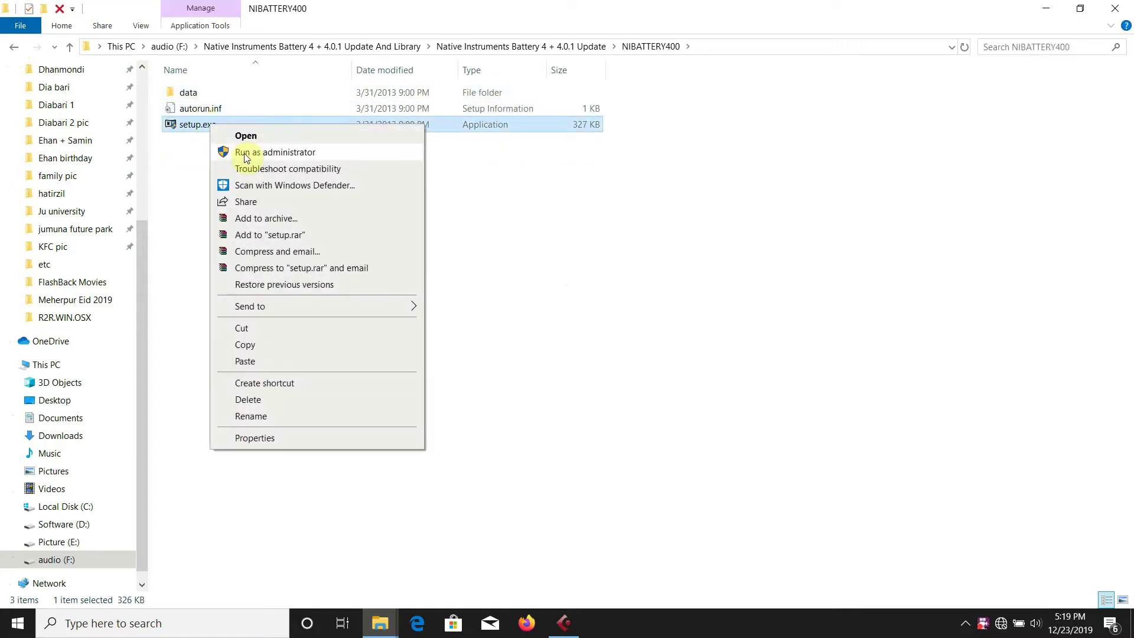
pyautogui.click(236, 152)
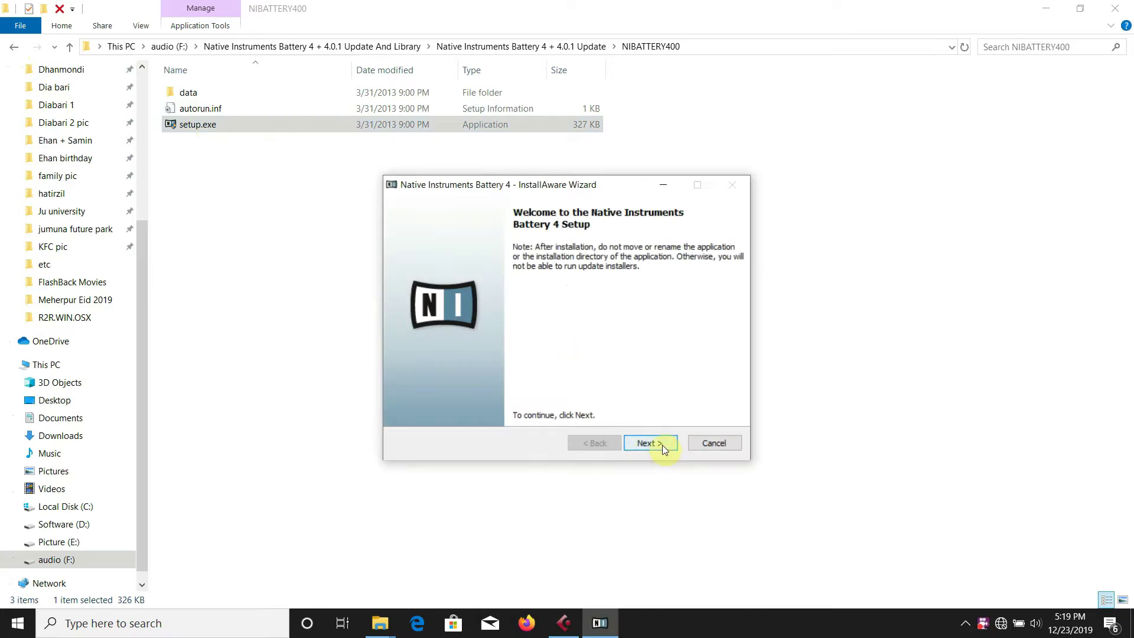
# Install Battery 4, accepting the license agreement and keeping the default application and plug-in folders, and finish the setup wizard
pyautogui.click(662, 445)
pyautogui.click(394, 409)
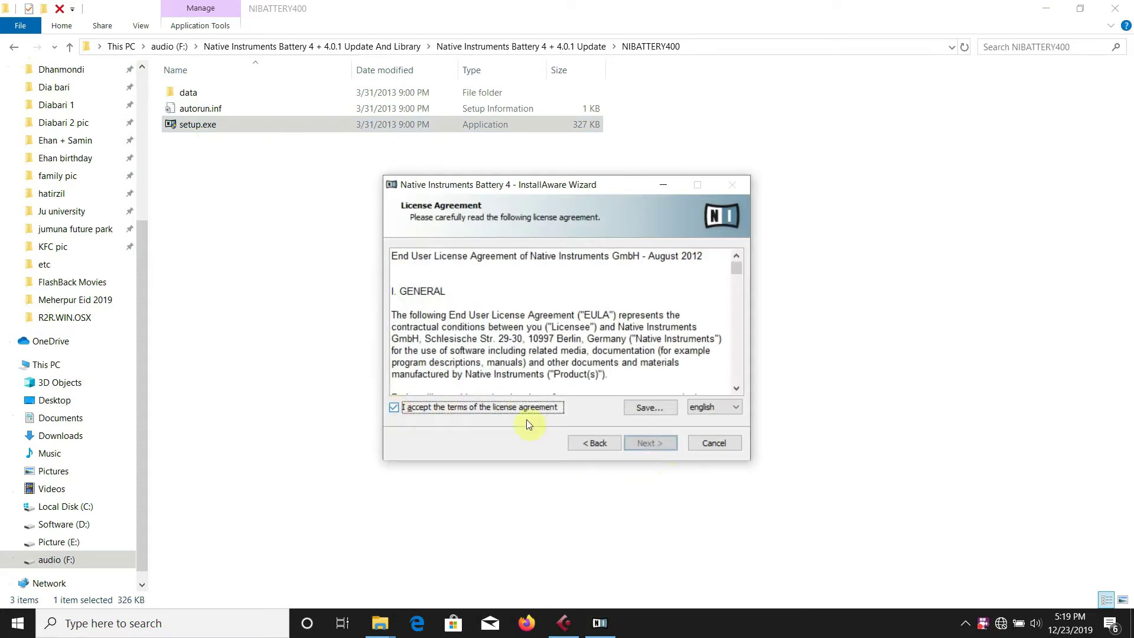
pyautogui.click(648, 443)
pyautogui.click(648, 443)
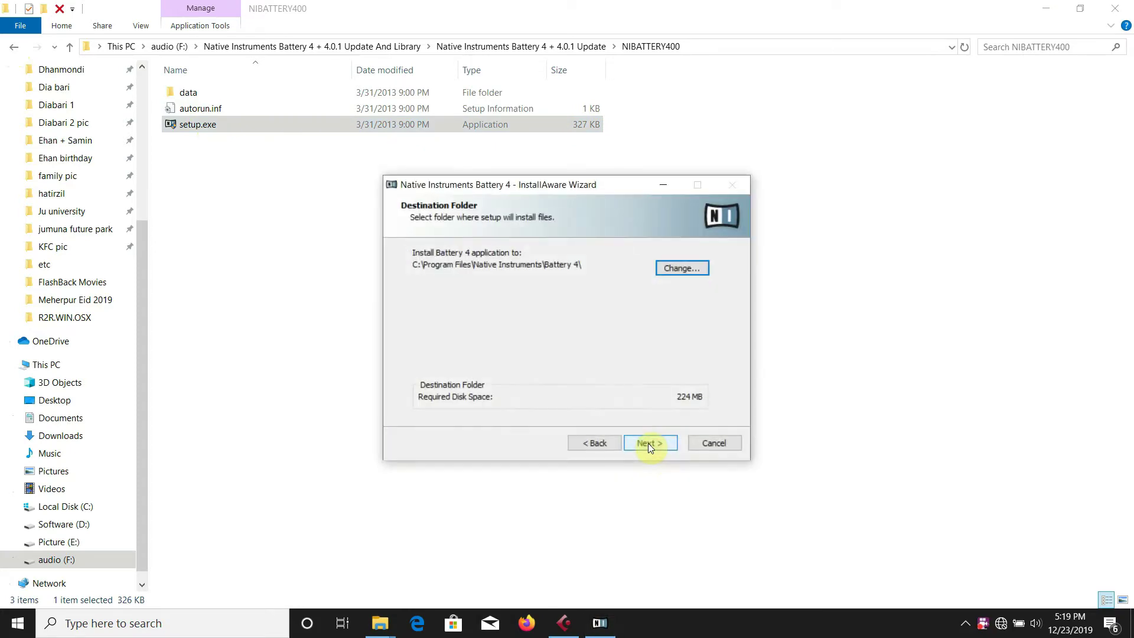
pyautogui.click(647, 443)
pyautogui.click(648, 443)
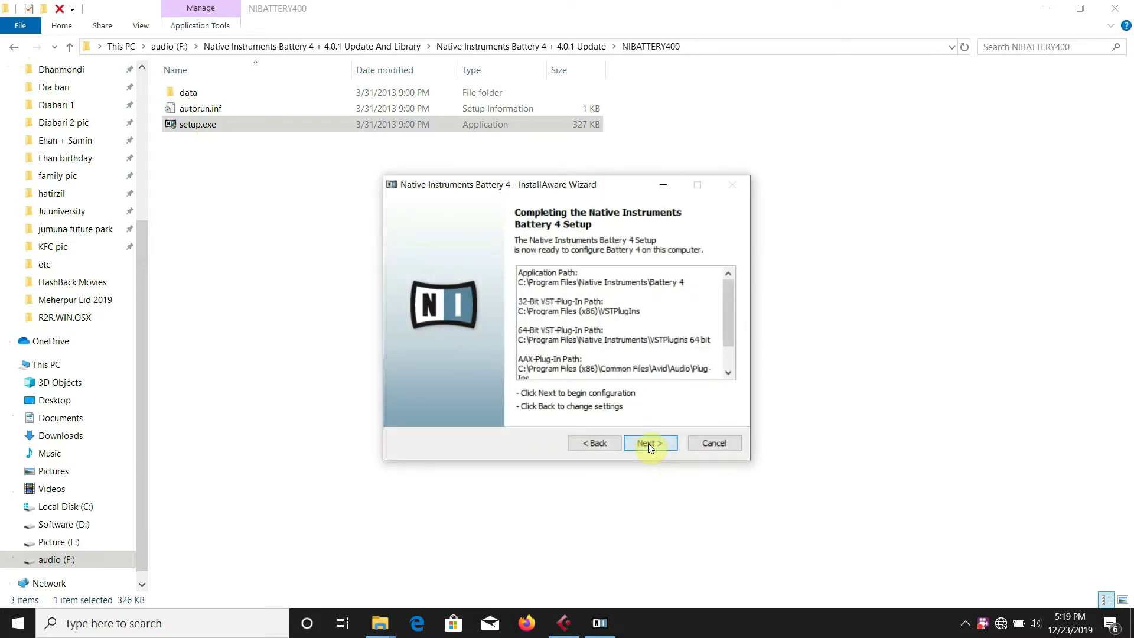
pyautogui.click(648, 443)
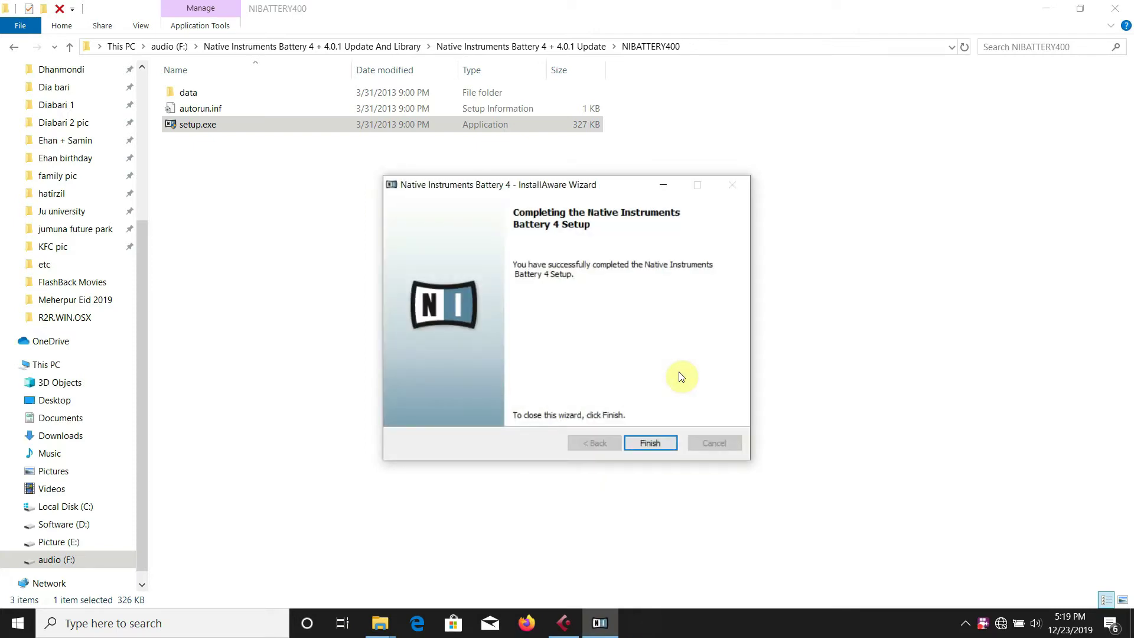
pyautogui.click(655, 444)
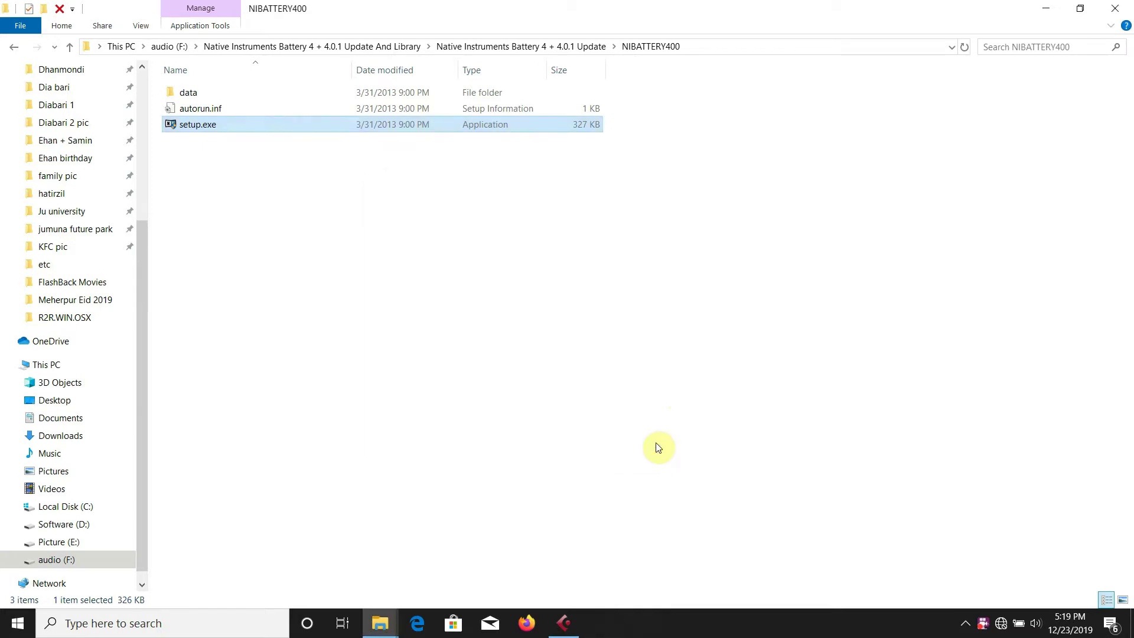
# Inspect the files in the data folder inside NIBATTERY400
pyautogui.click(14, 47)
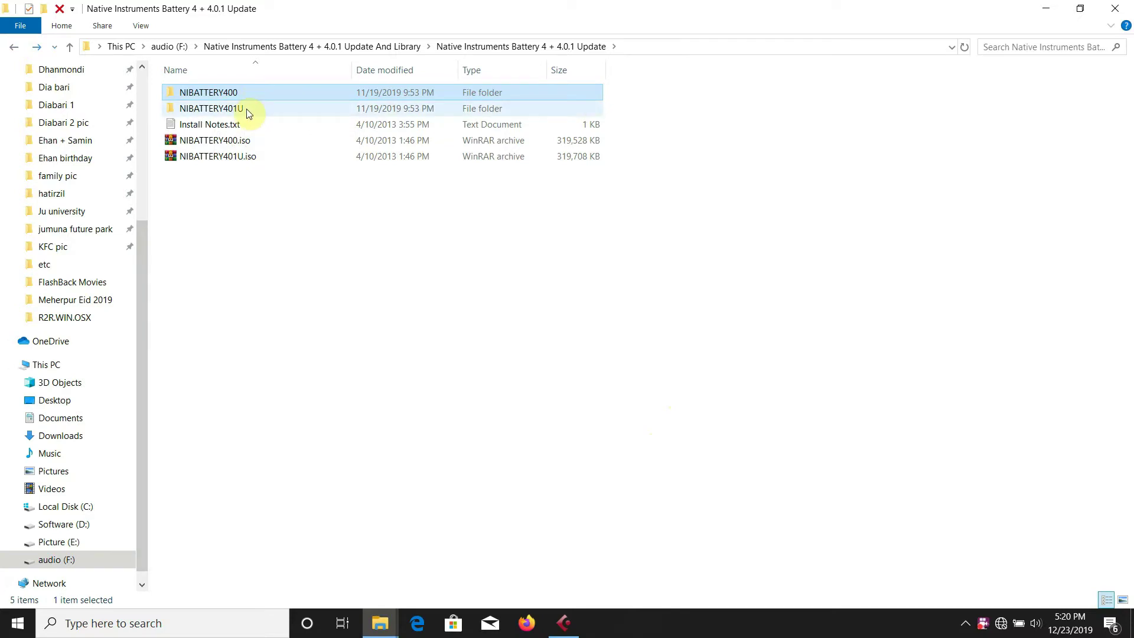
pyautogui.doubleClick(250, 94)
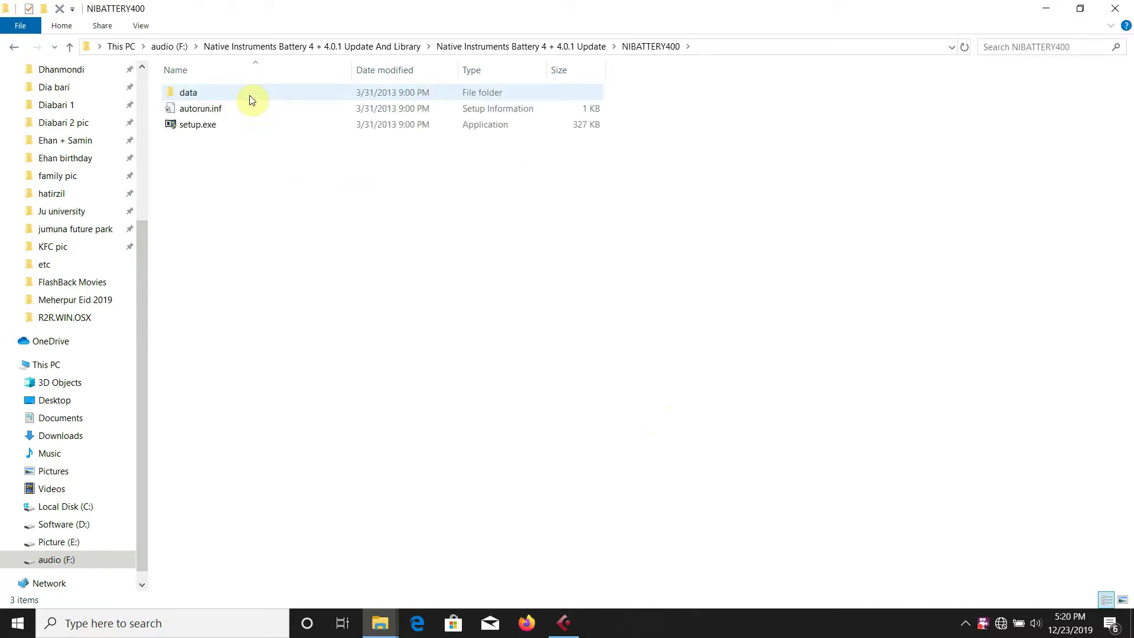
pyautogui.doubleClick(250, 94)
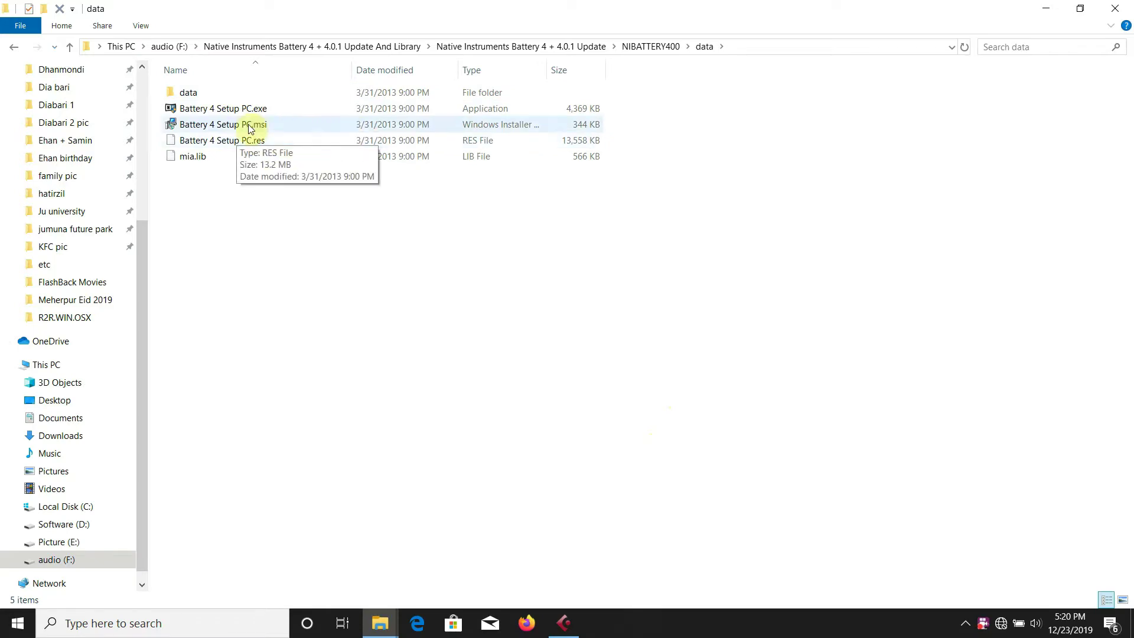
pyautogui.click(15, 52)
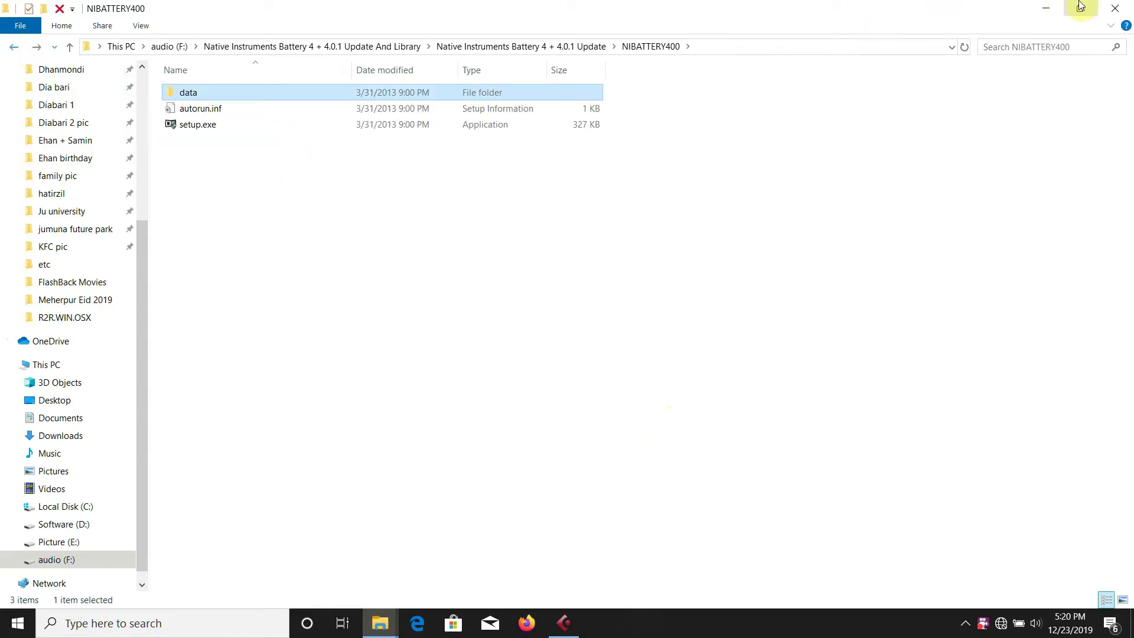
# Try to launch Battery 4 as administrator from the desktop and dismiss its dialogs
pyautogui.click(1046, 8)
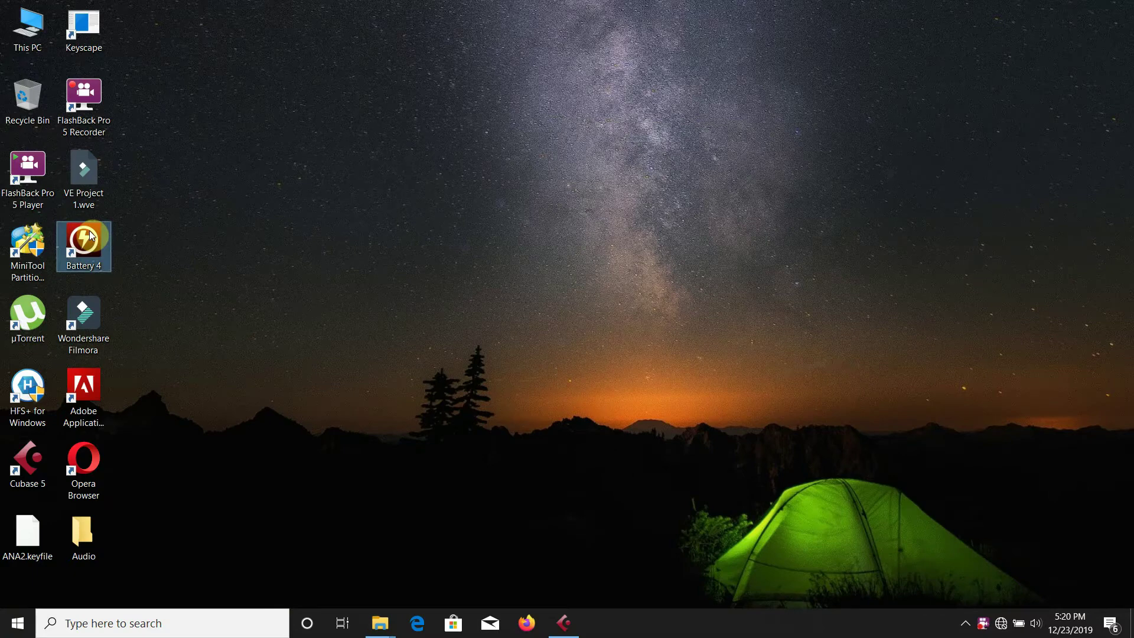
pyautogui.rightClick(90, 232)
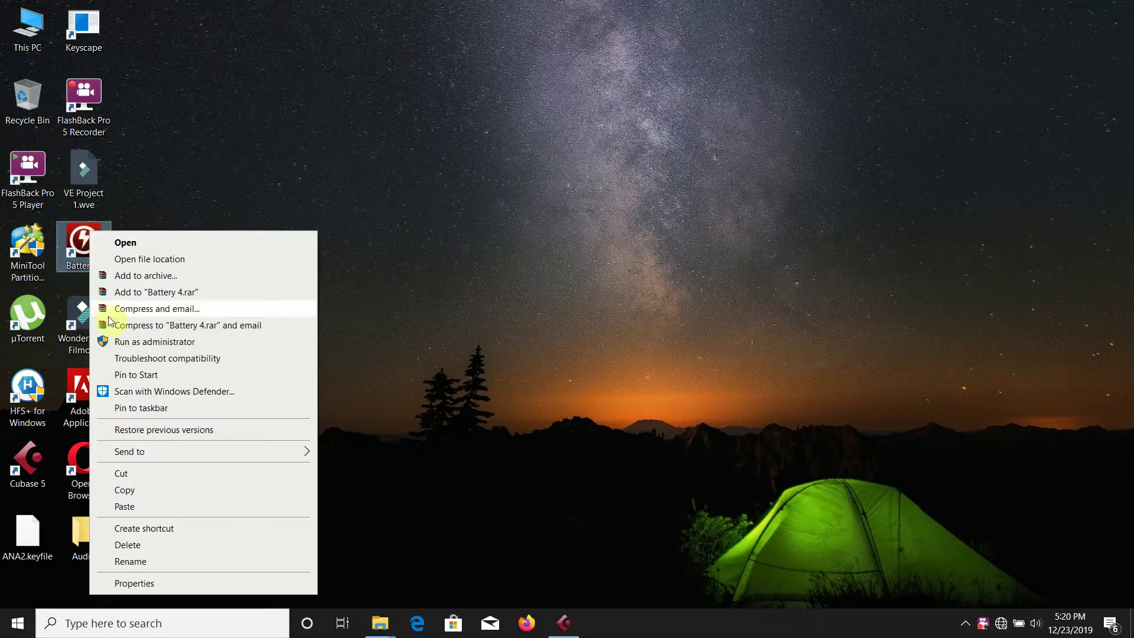
pyautogui.click(136, 346)
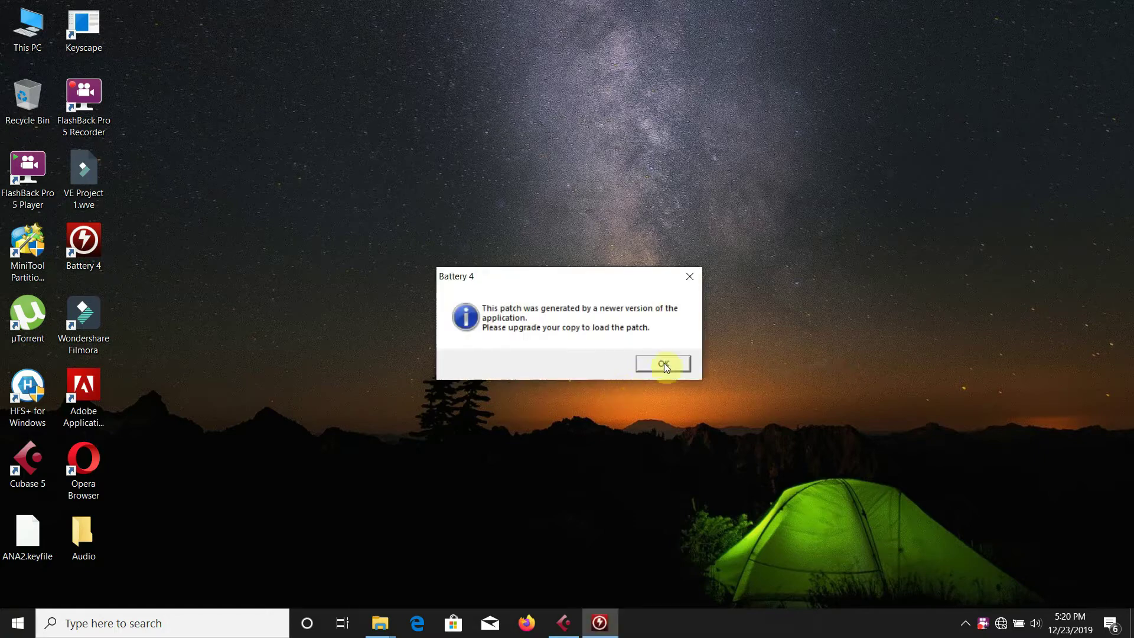
pyautogui.click(664, 364)
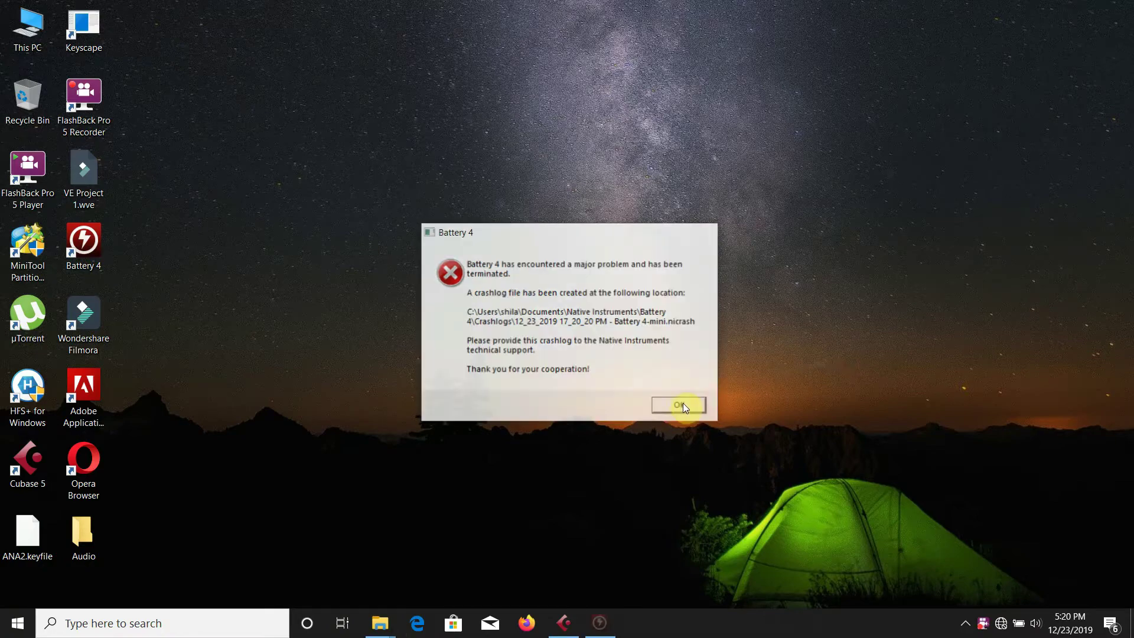
pyautogui.click(680, 406)
# Run setup.exe as administrator from the NIBATTERY401U folder
pyautogui.moveTo(380, 621)
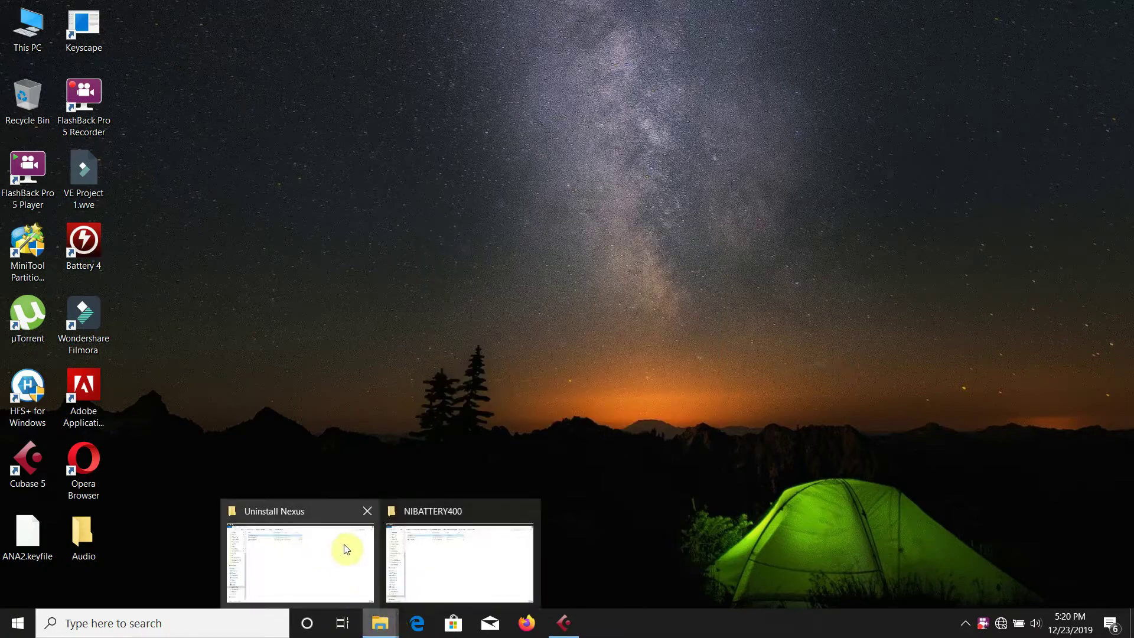
pyautogui.click(438, 545)
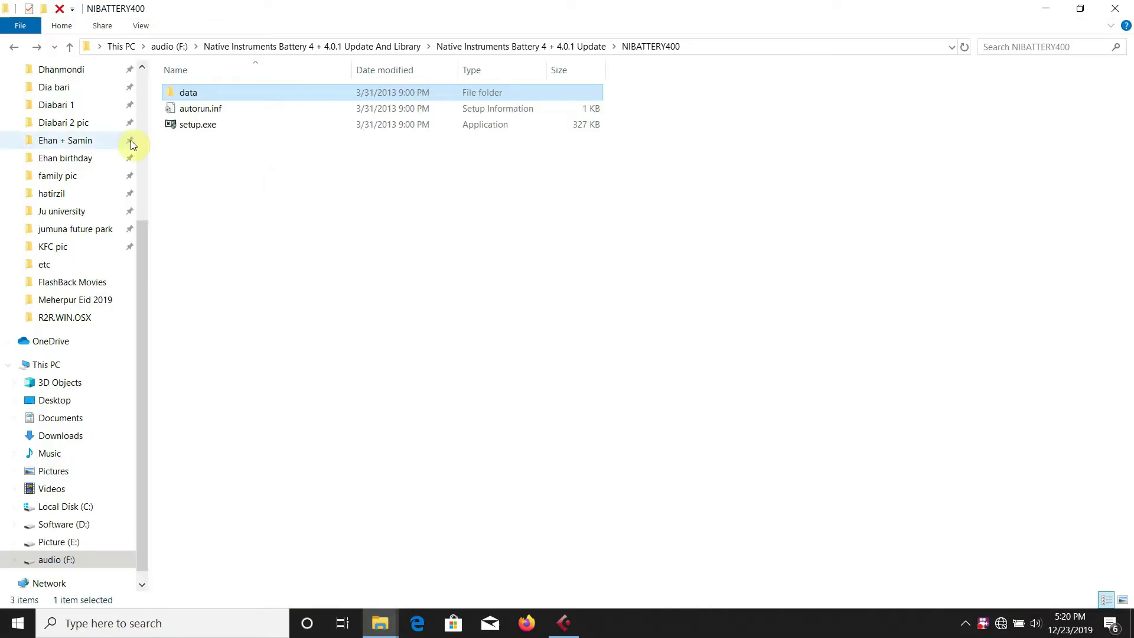
pyautogui.click(15, 48)
pyautogui.doubleClick(261, 108)
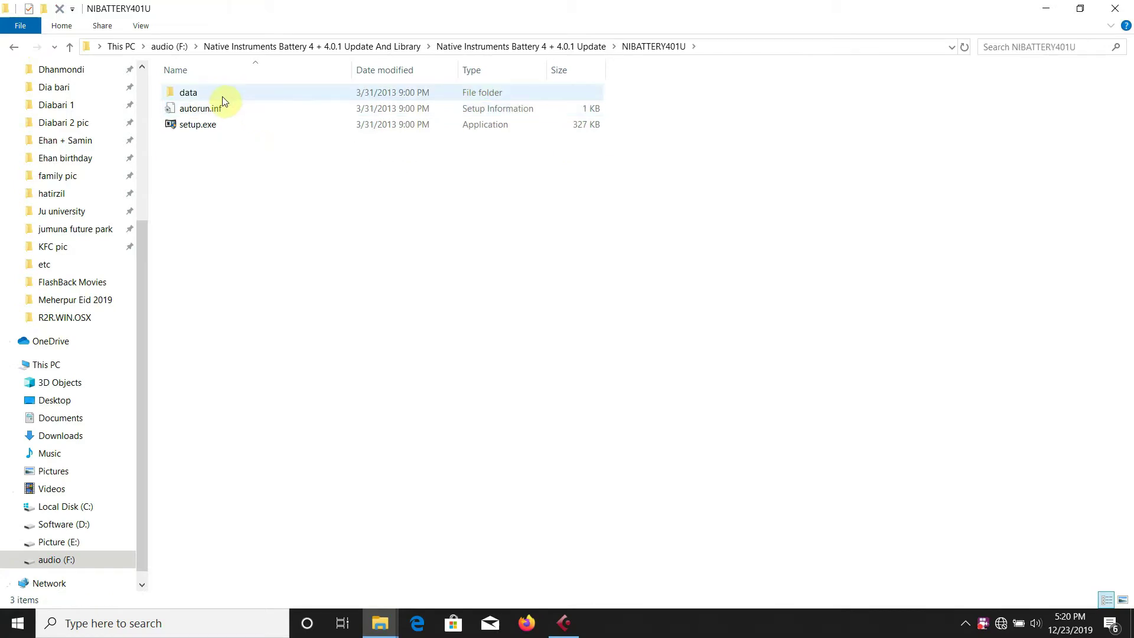
pyautogui.rightClick(222, 123)
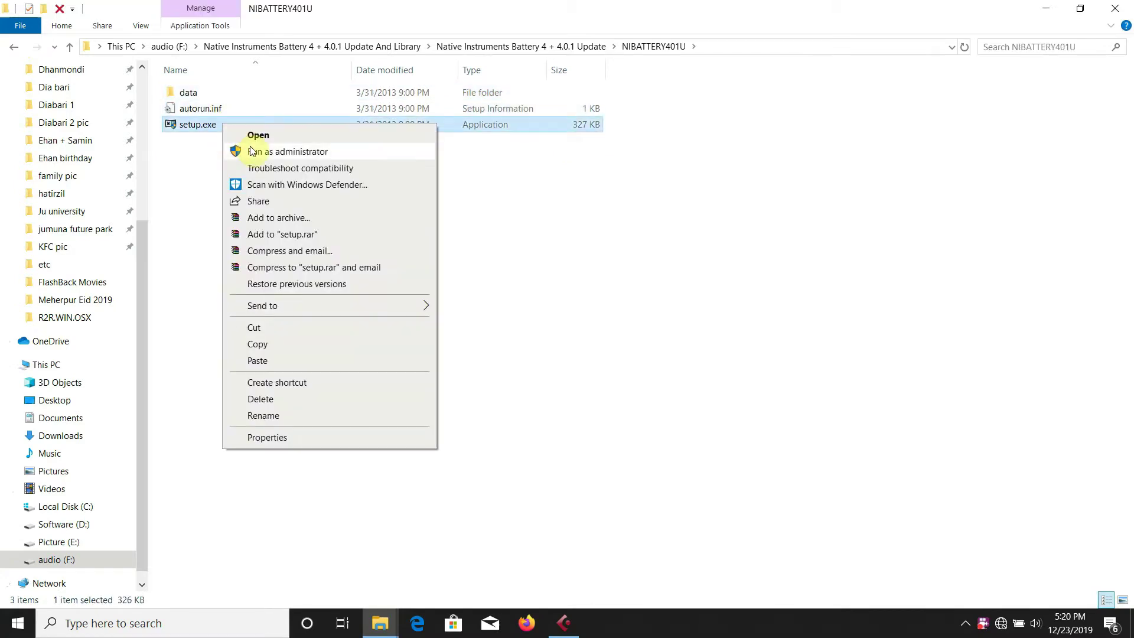
pyautogui.click(251, 152)
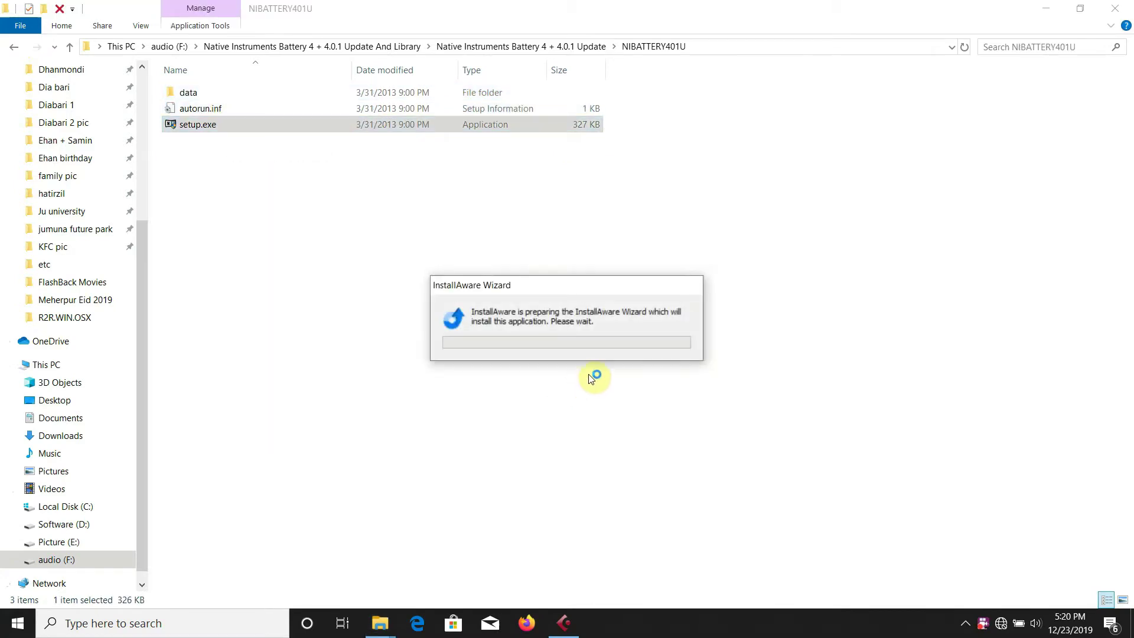
# Install the Battery 4 update with the English license agreement accepted and default folders kept, and close the setup wizard and folder window
pyautogui.click(658, 442)
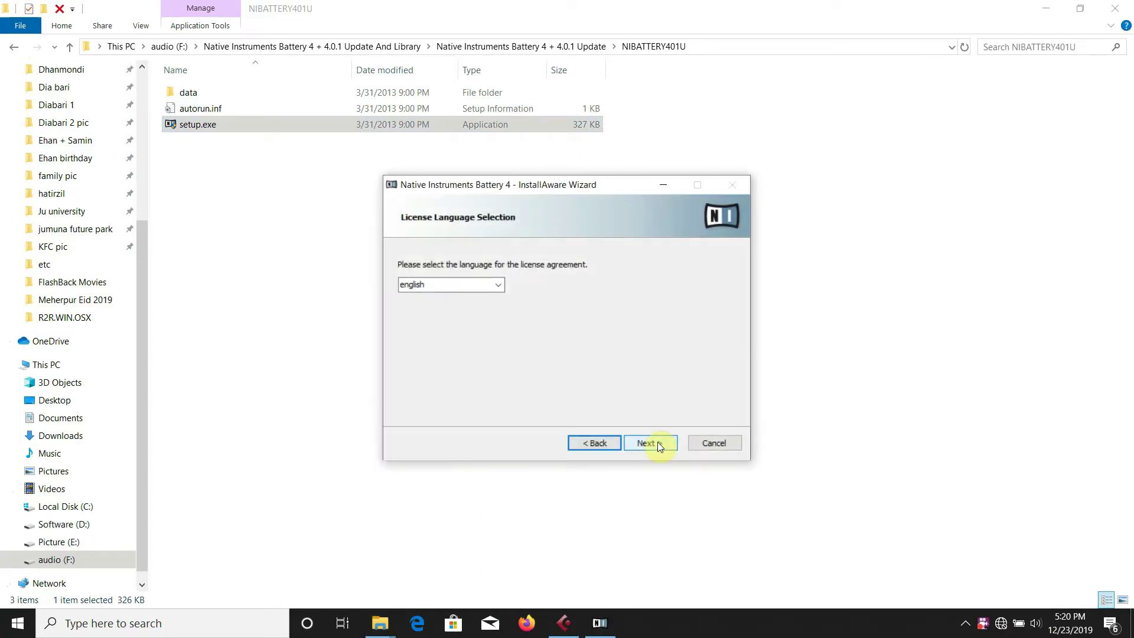
pyautogui.click(661, 442)
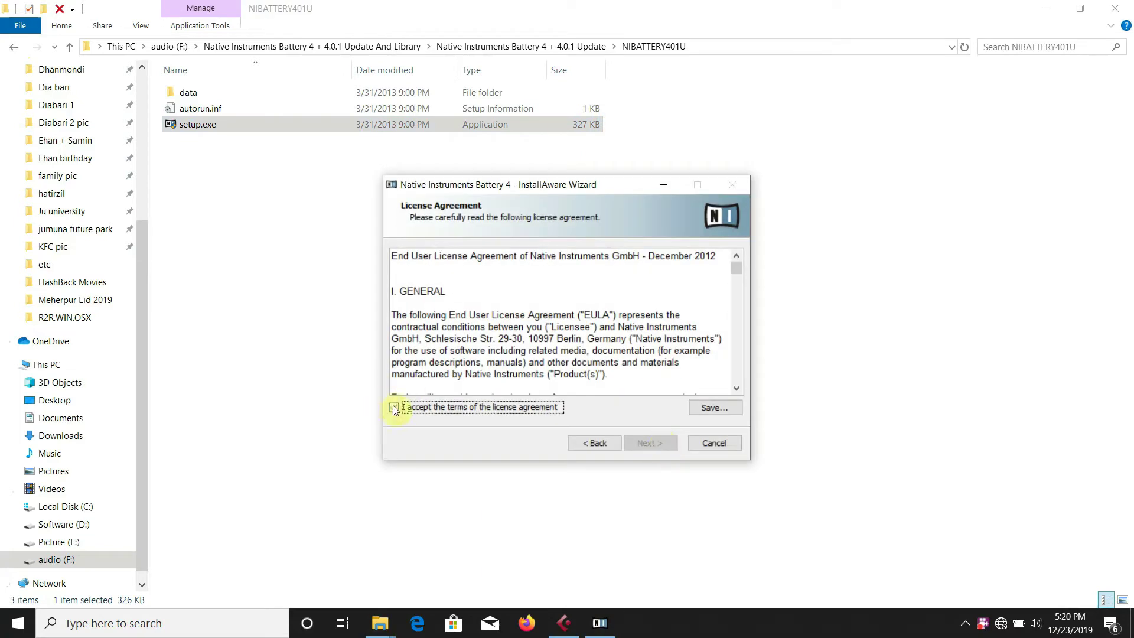
pyautogui.click(393, 407)
pyautogui.click(658, 445)
pyautogui.click(660, 444)
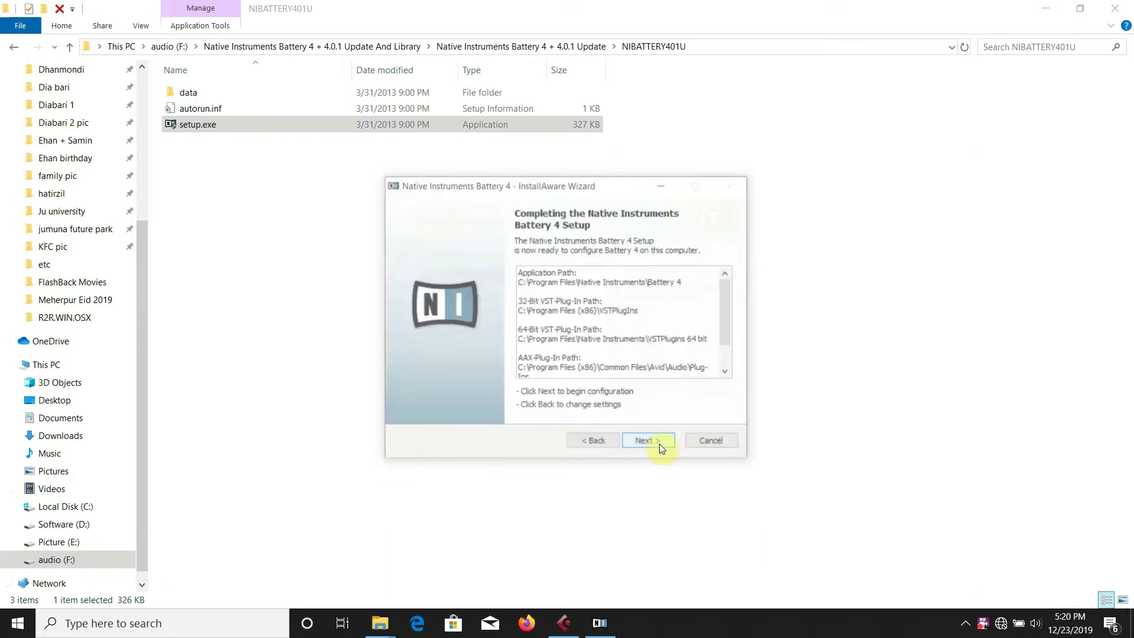
pyautogui.click(659, 444)
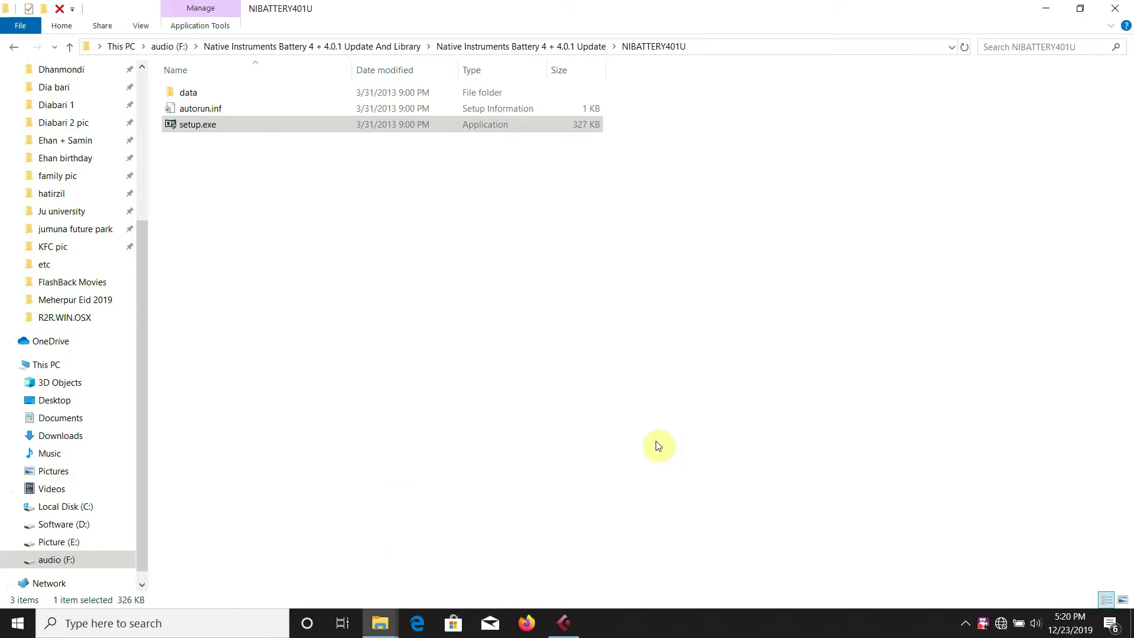
pyautogui.click(14, 48)
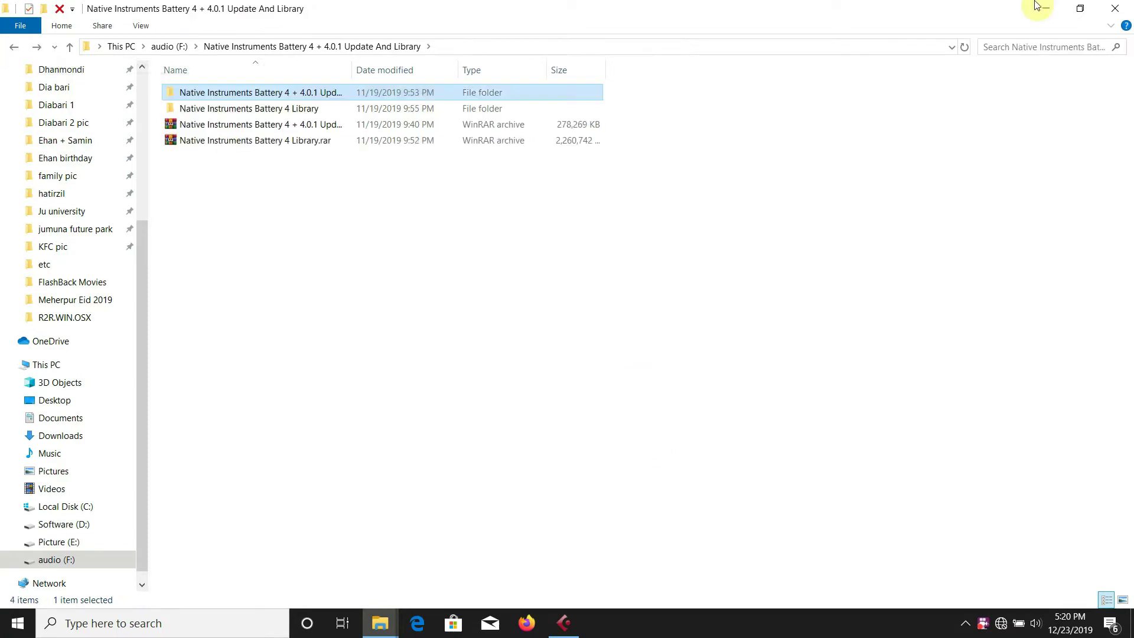
pyautogui.click(1047, 7)
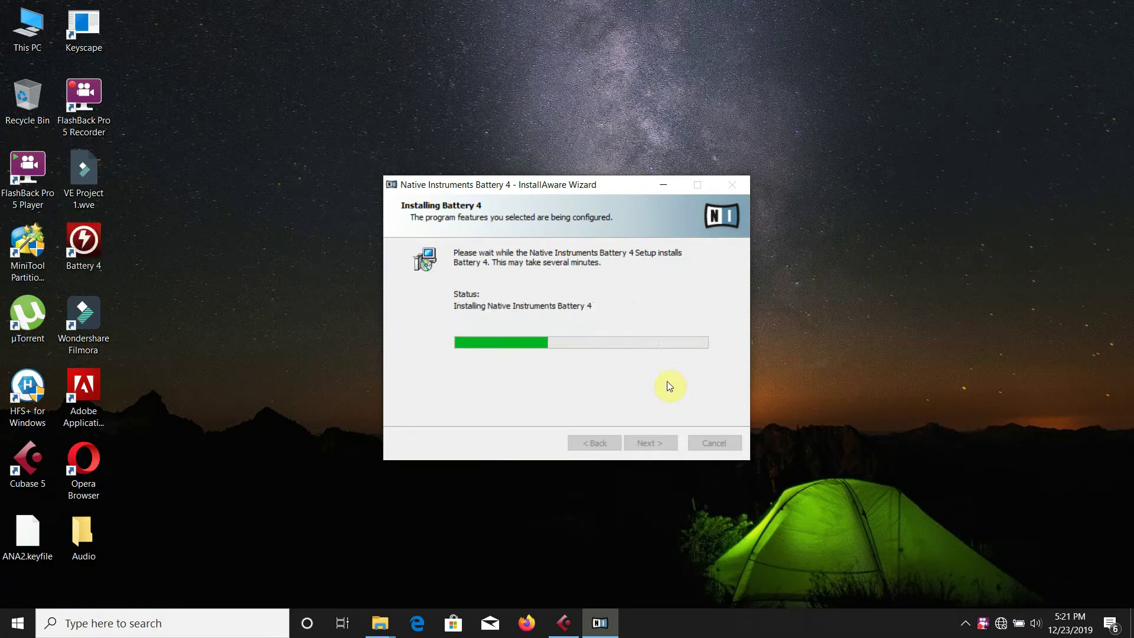
pyautogui.click(662, 443)
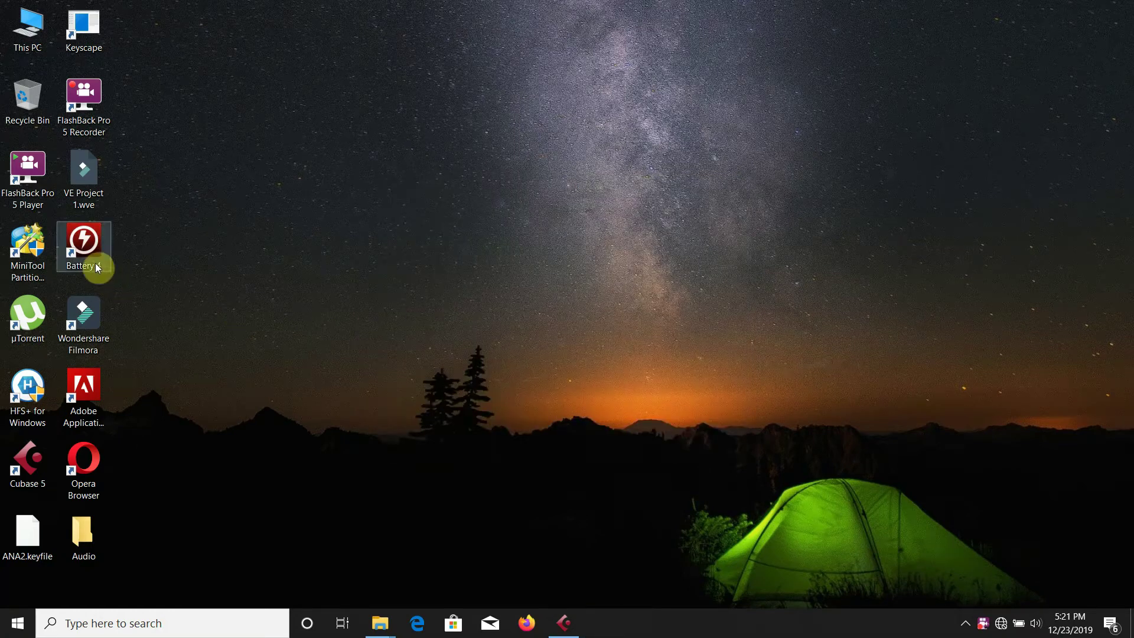
pyautogui.rightClick(89, 248)
pyautogui.click(255, 180)
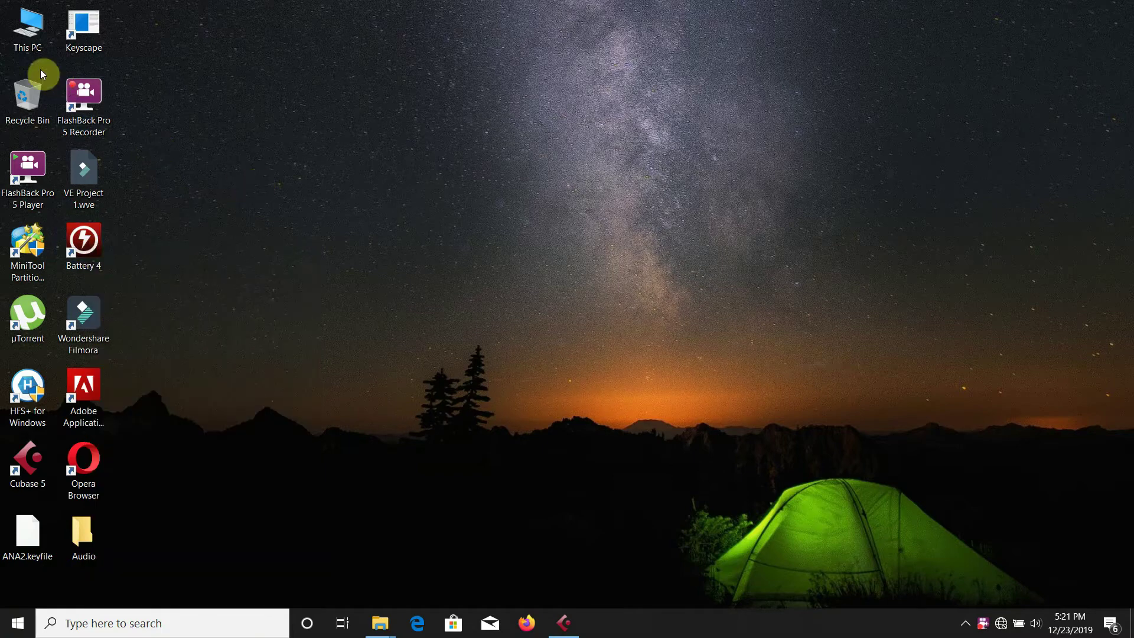
# Copy the Battery 4 Factory Library folder from r2r-0734\NIBATTERY4LIB inside the Native Instruments Battery 4 Library folder
pyautogui.moveTo(380, 621)
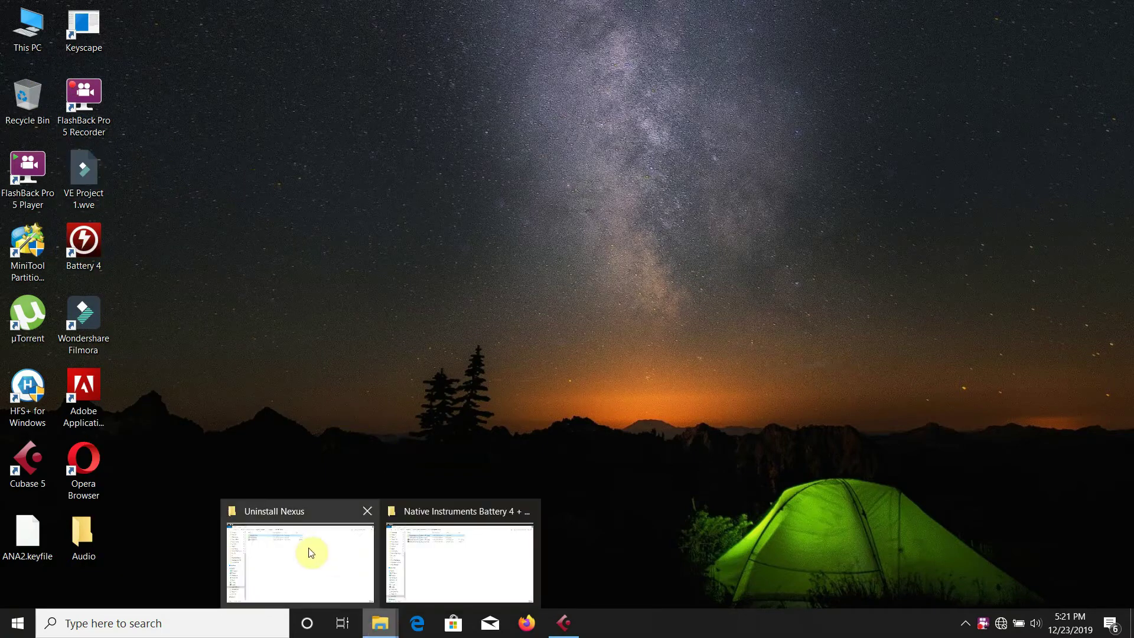
pyautogui.click(429, 557)
pyautogui.doubleClick(314, 111)
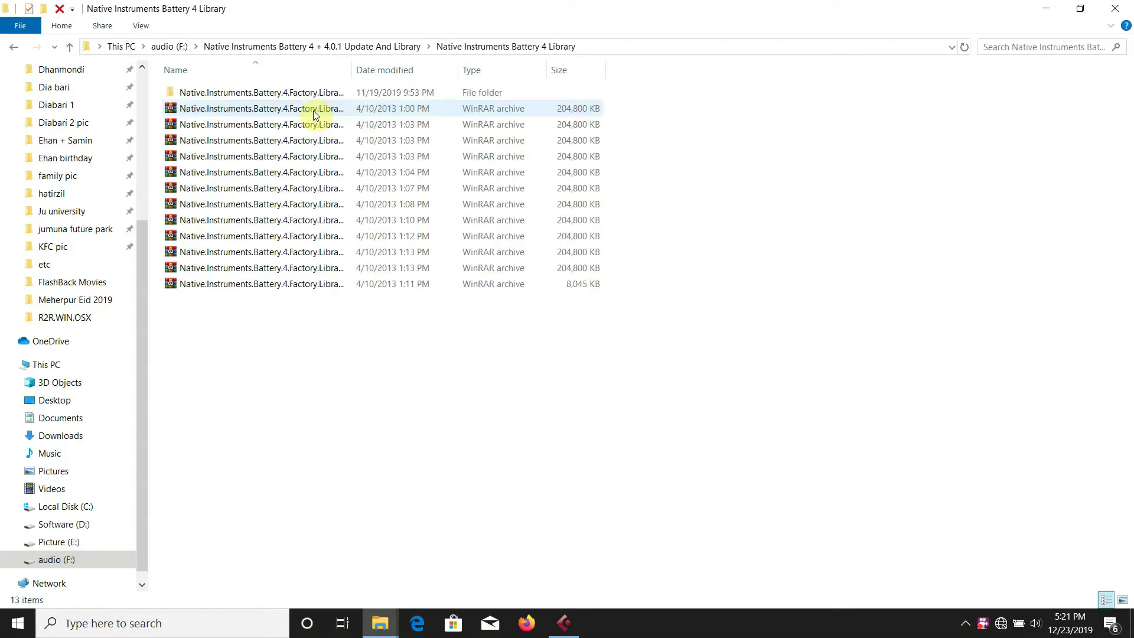
pyautogui.doubleClick(314, 92)
pyautogui.doubleClick(313, 92)
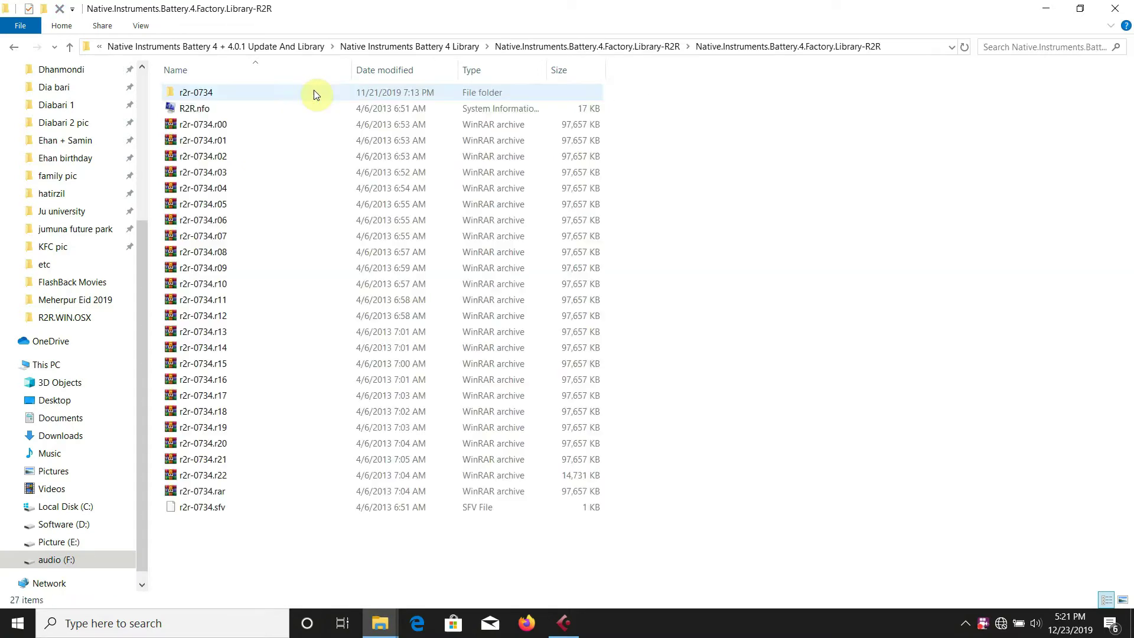
pyautogui.doubleClick(271, 91)
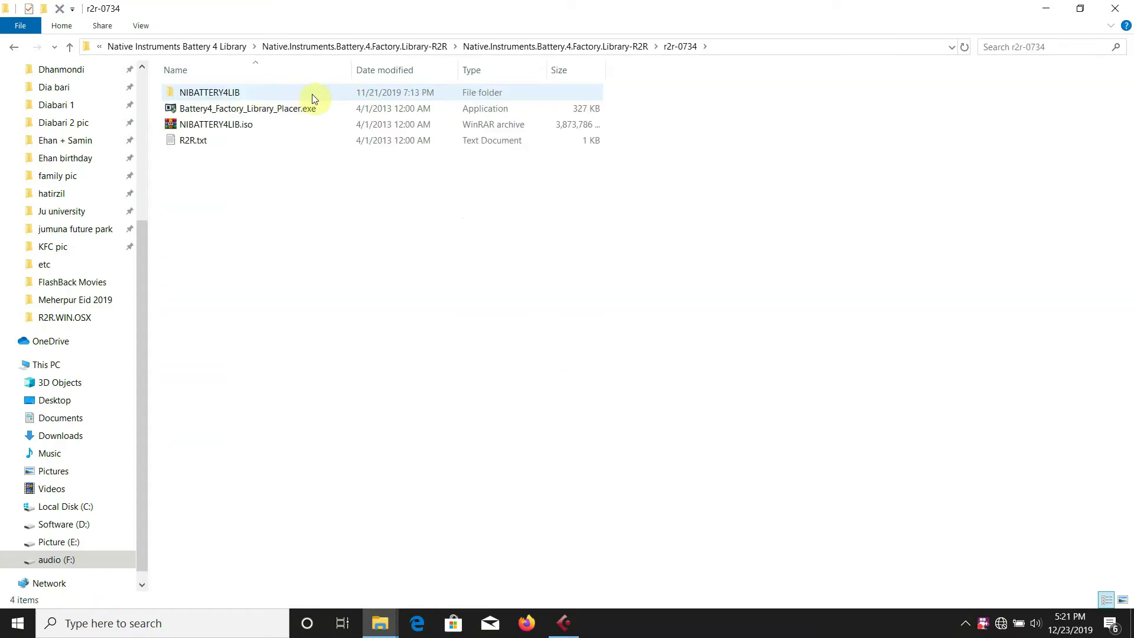
pyautogui.doubleClick(256, 97)
pyautogui.click(264, 100)
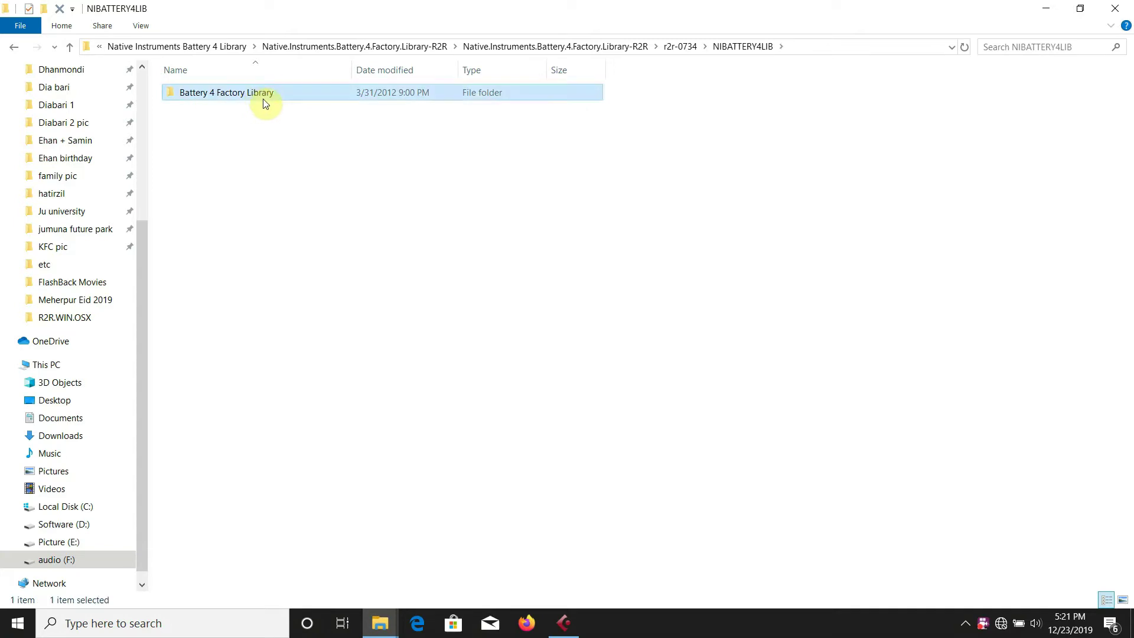
pyautogui.rightClick(265, 101)
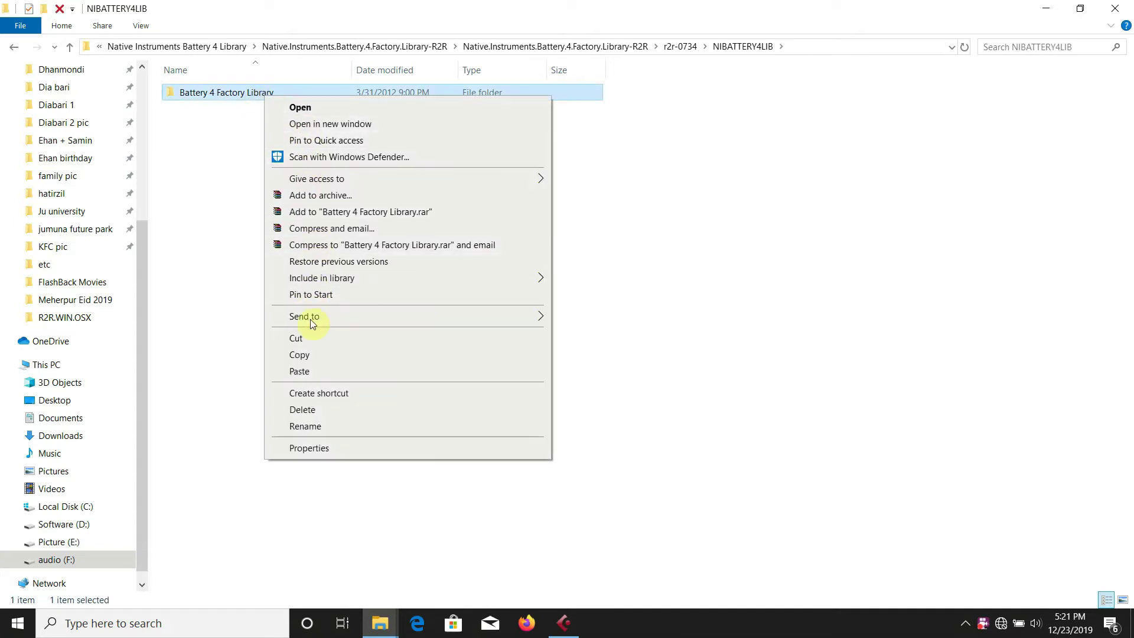
pyautogui.click(307, 356)
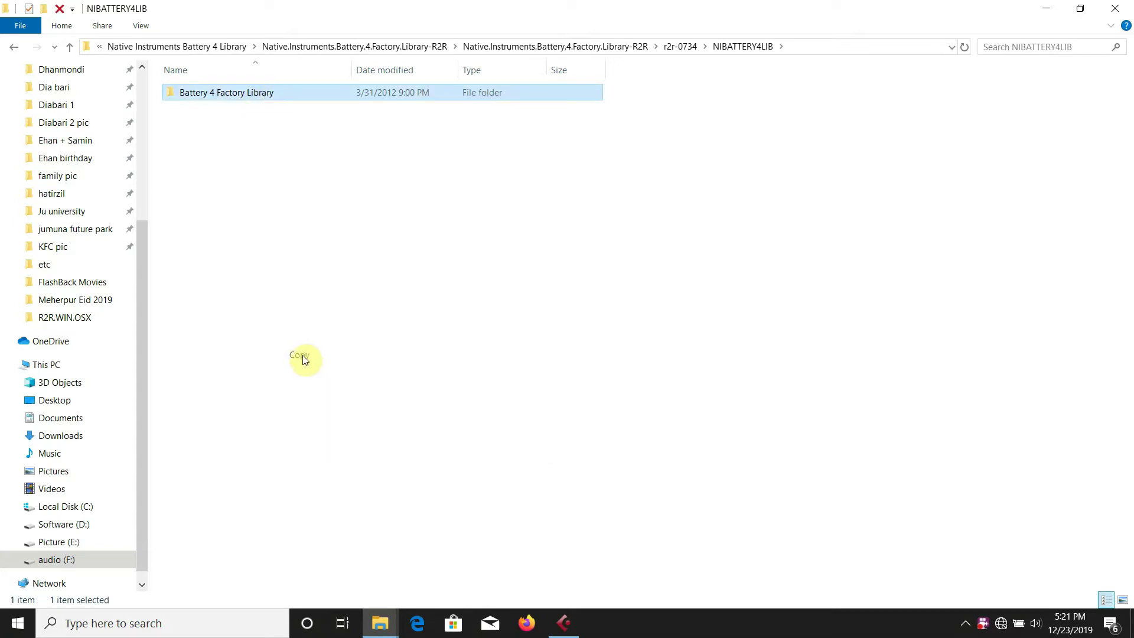
# Look in the VSTPlugIns folder under Program Files (x86) on Local Disk (C:) and return to the drive's root
pyautogui.click(71, 508)
pyautogui.doubleClick(236, 156)
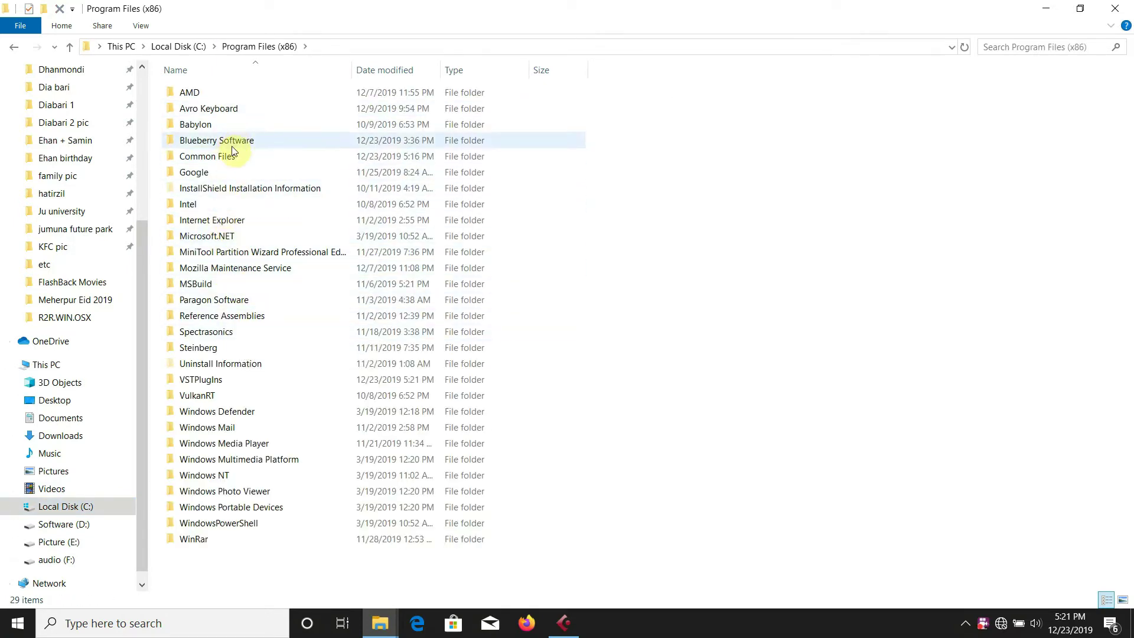
pyautogui.doubleClick(214, 380)
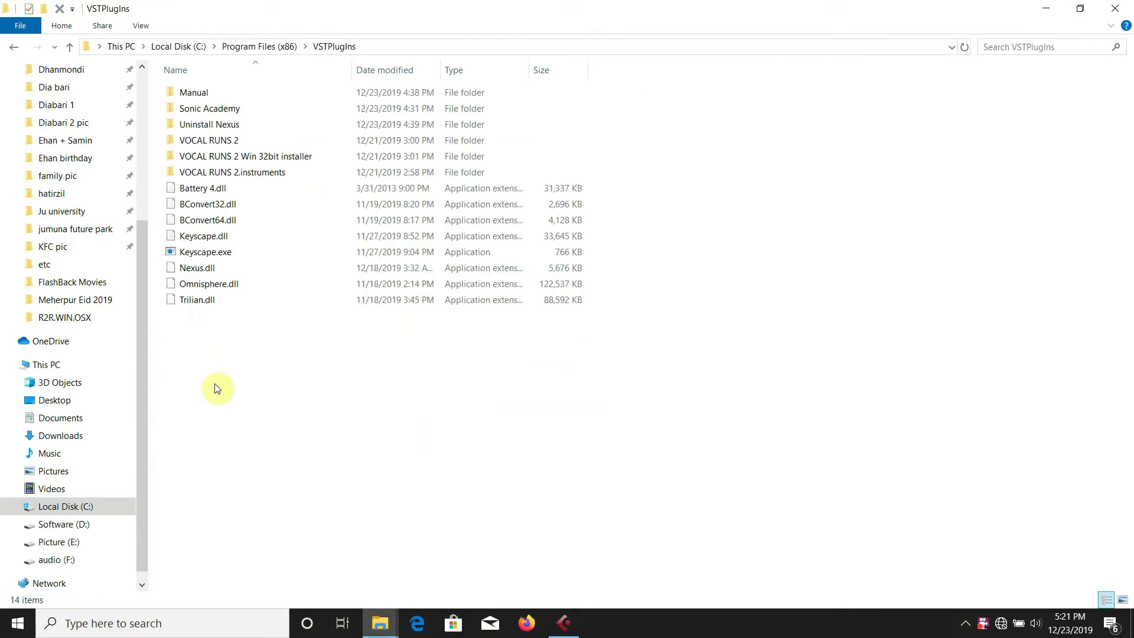
pyautogui.click(15, 47)
pyautogui.click(13, 47)
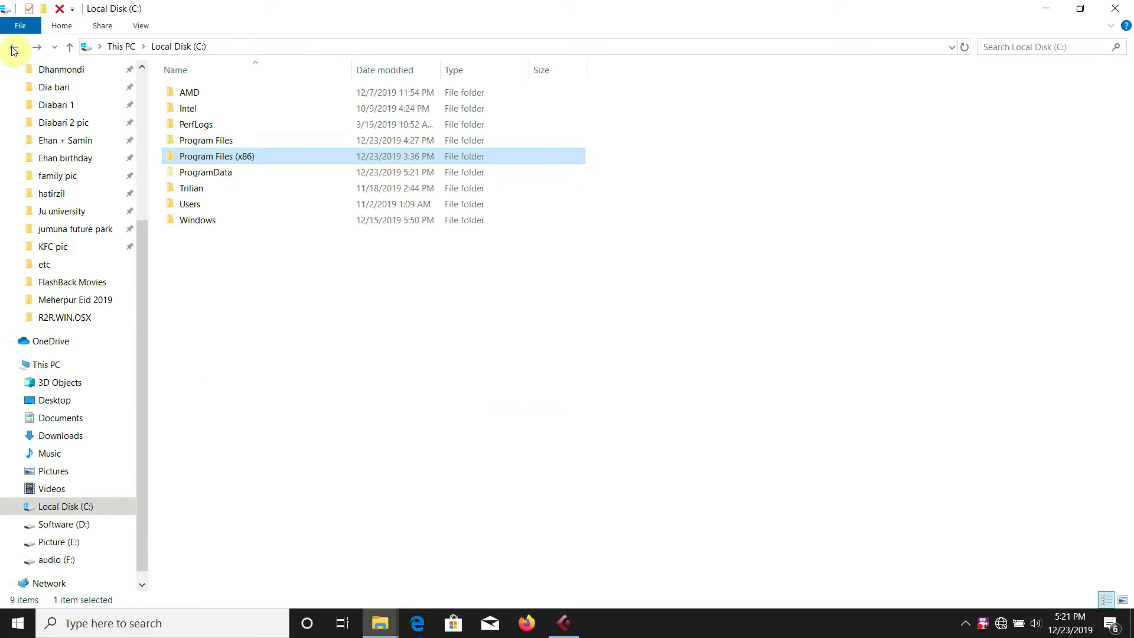
# Paste the copied library folder into Program Files\Native Instruments\Battery 4, granting administrator permission for the copy
pyautogui.click(240, 140)
pyautogui.doubleClick(240, 141)
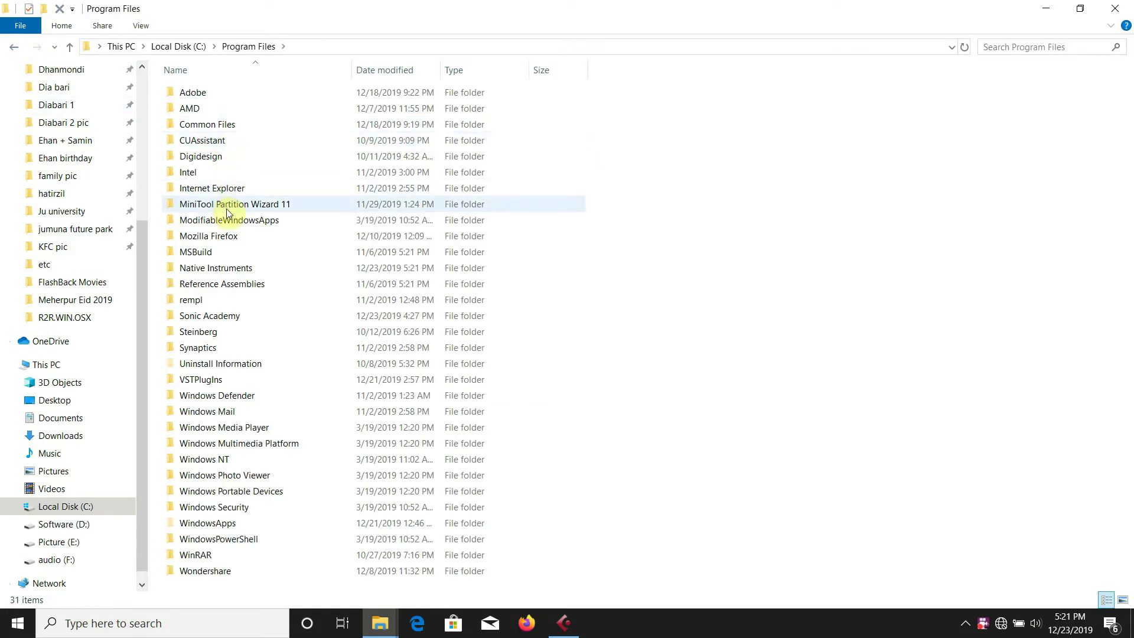
pyautogui.doubleClick(227, 268)
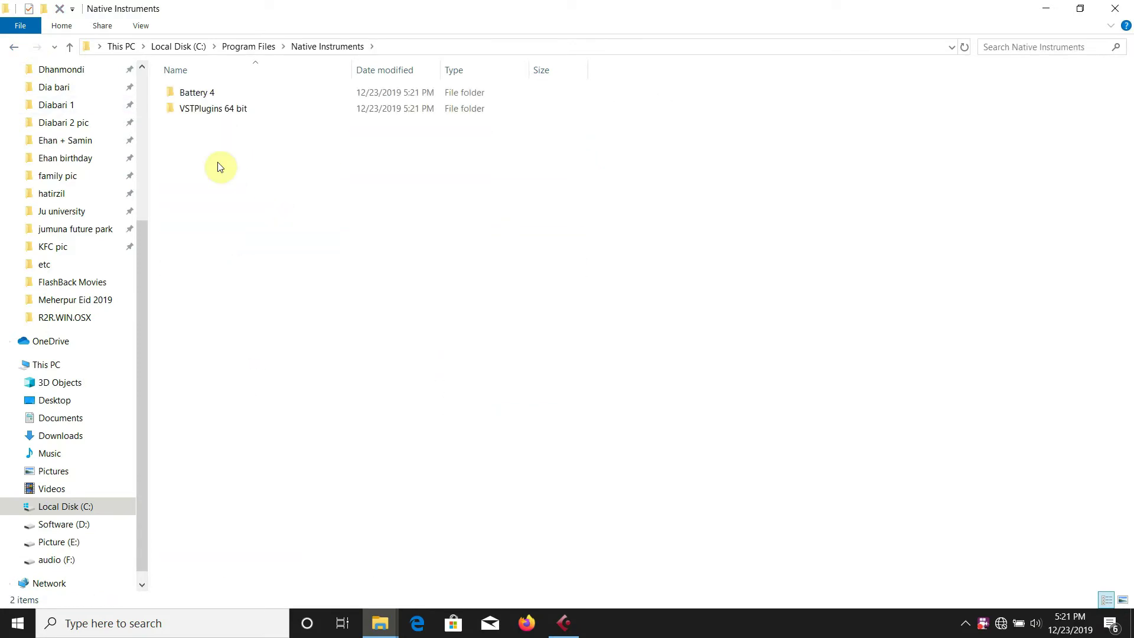
pyautogui.doubleClick(219, 91)
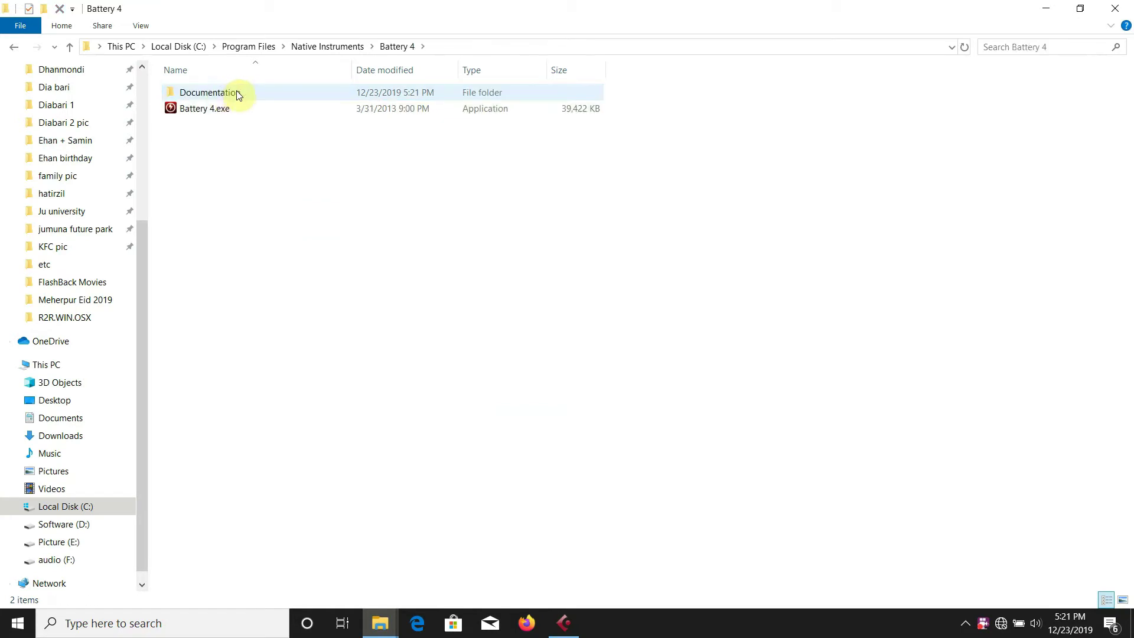
pyautogui.doubleClick(242, 94)
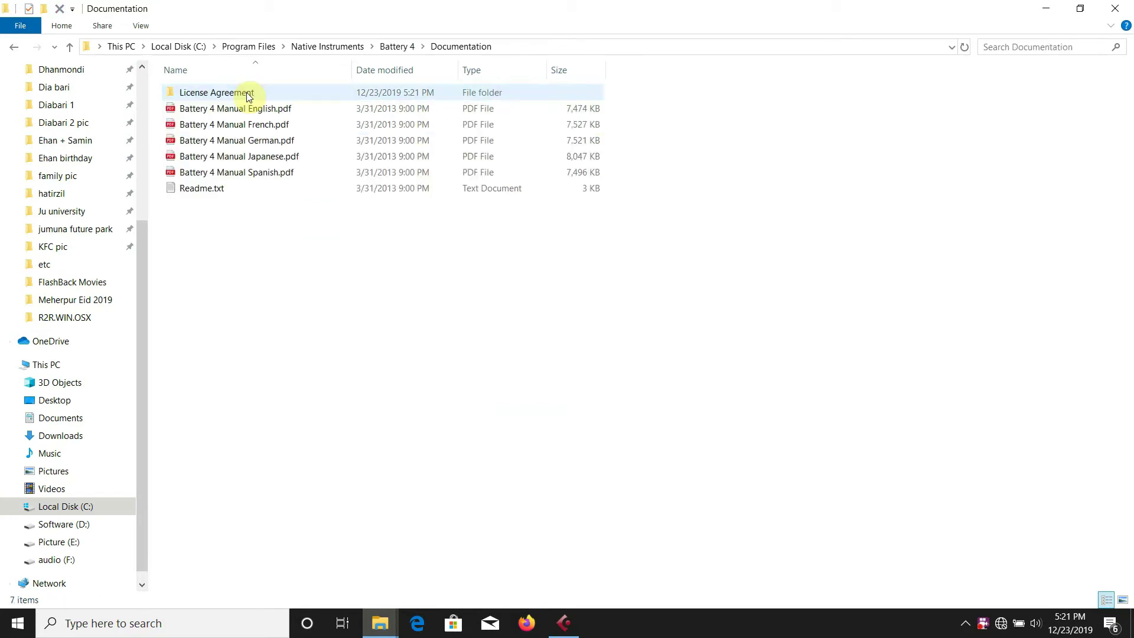
pyautogui.click(14, 47)
pyautogui.rightClick(216, 145)
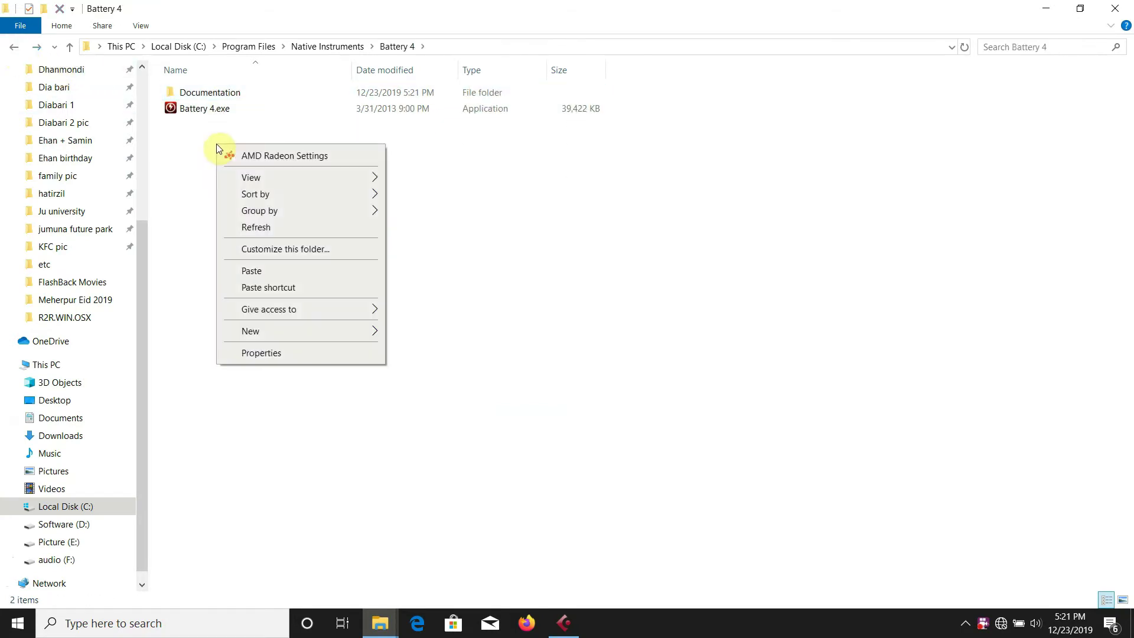
pyautogui.click(253, 273)
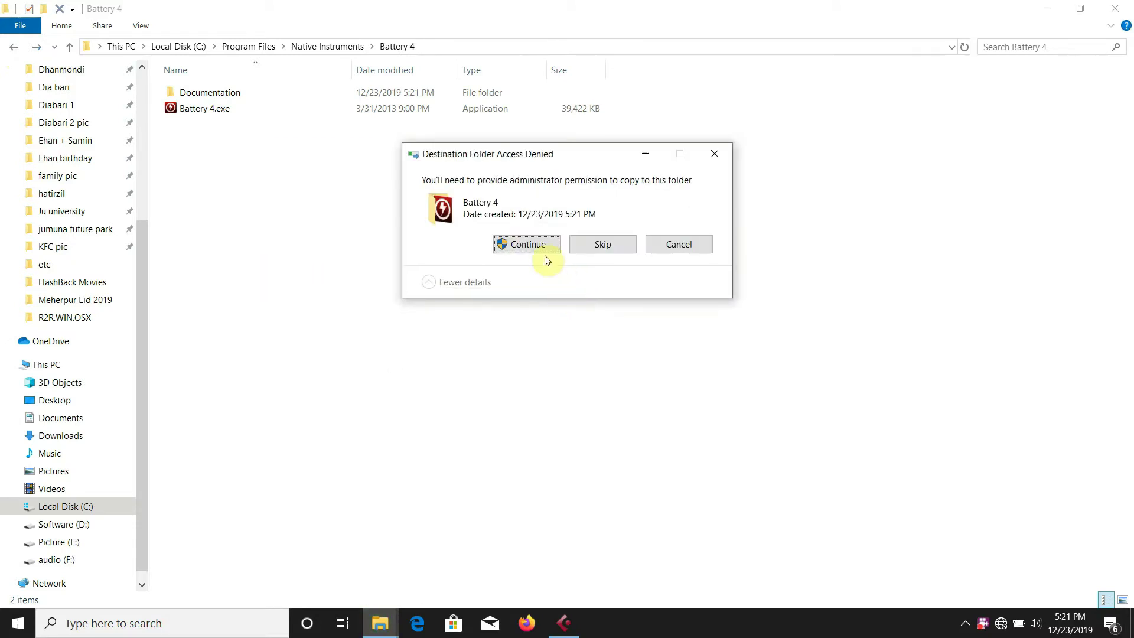
pyautogui.click(537, 247)
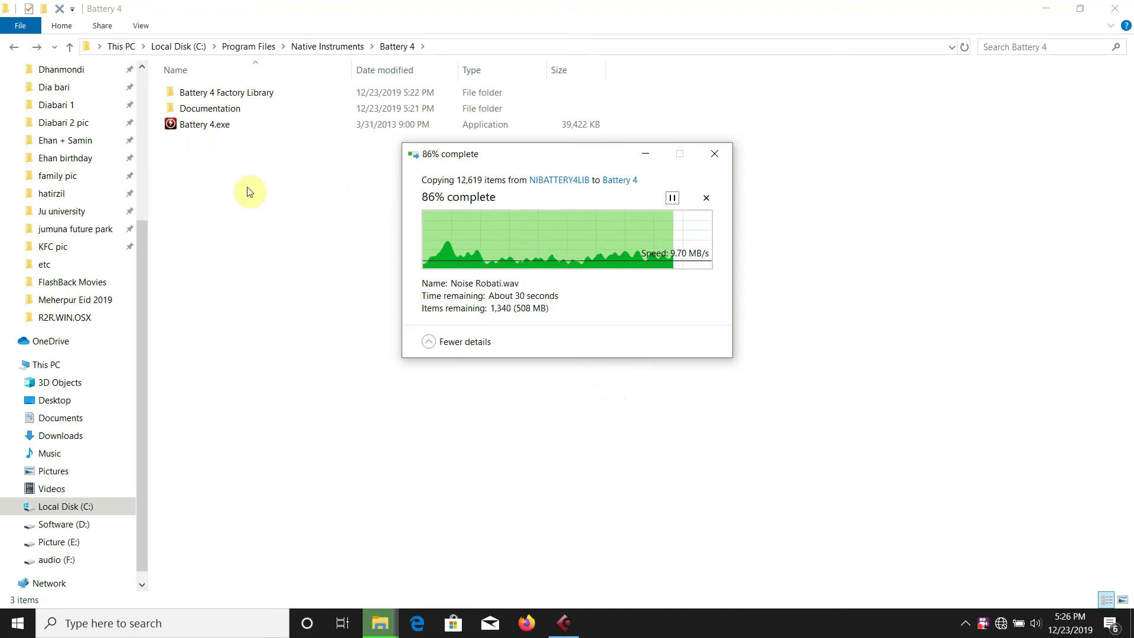
# Check the progress of the factory library copy and bring the Battery 4 folder window back up
pyautogui.doubleClick(250, 110)
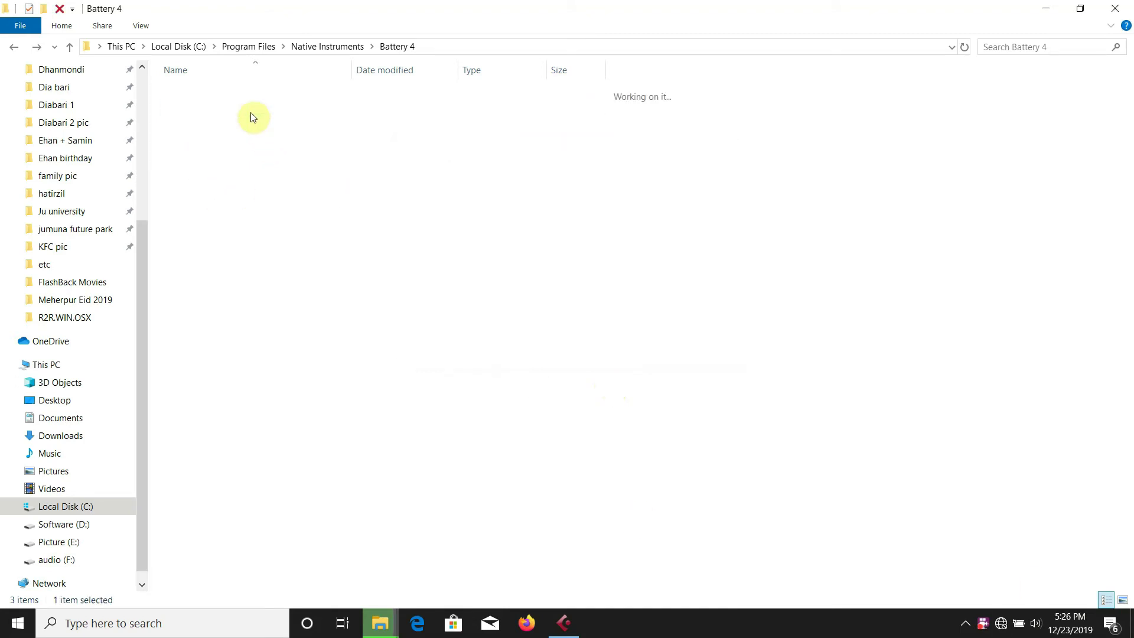
pyautogui.click(14, 48)
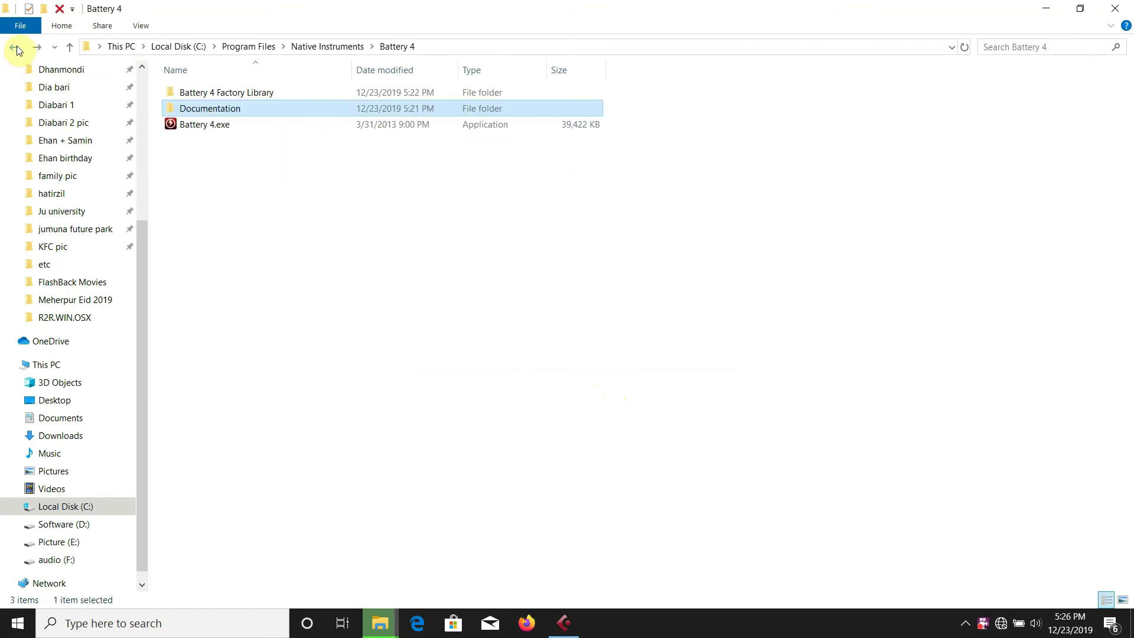
pyautogui.moveTo(379, 624)
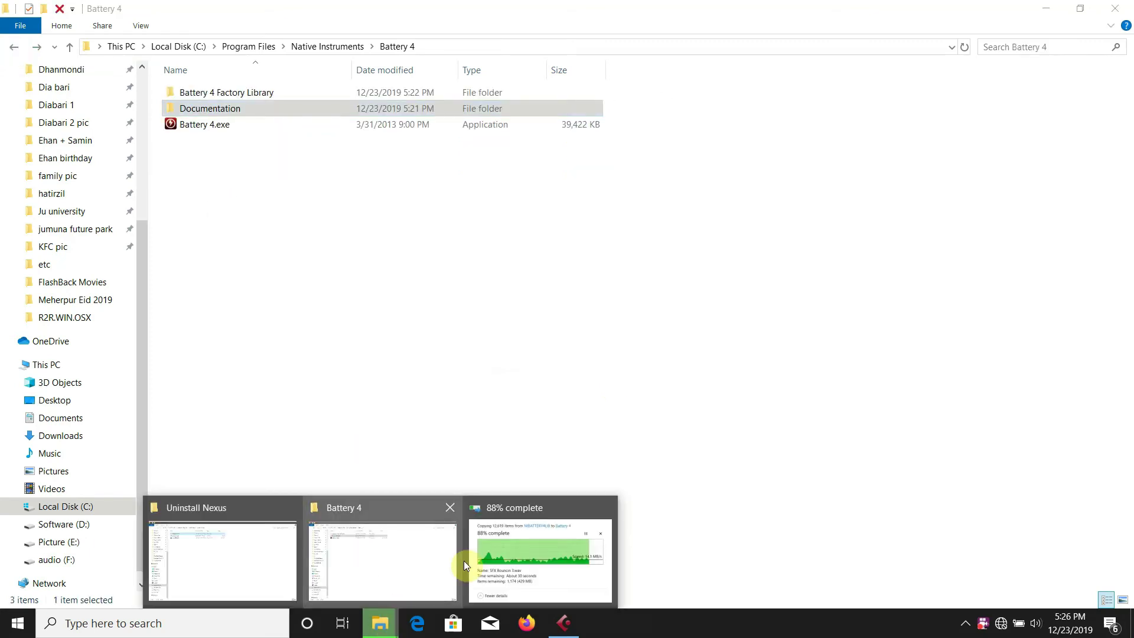
pyautogui.click(548, 559)
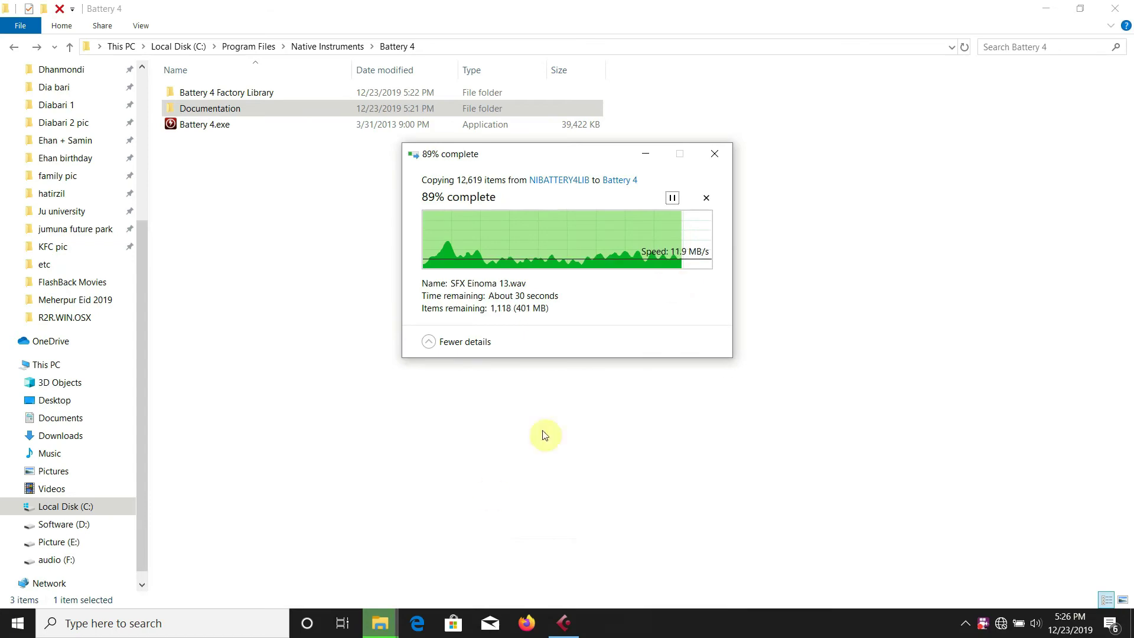
pyautogui.moveTo(385, 634)
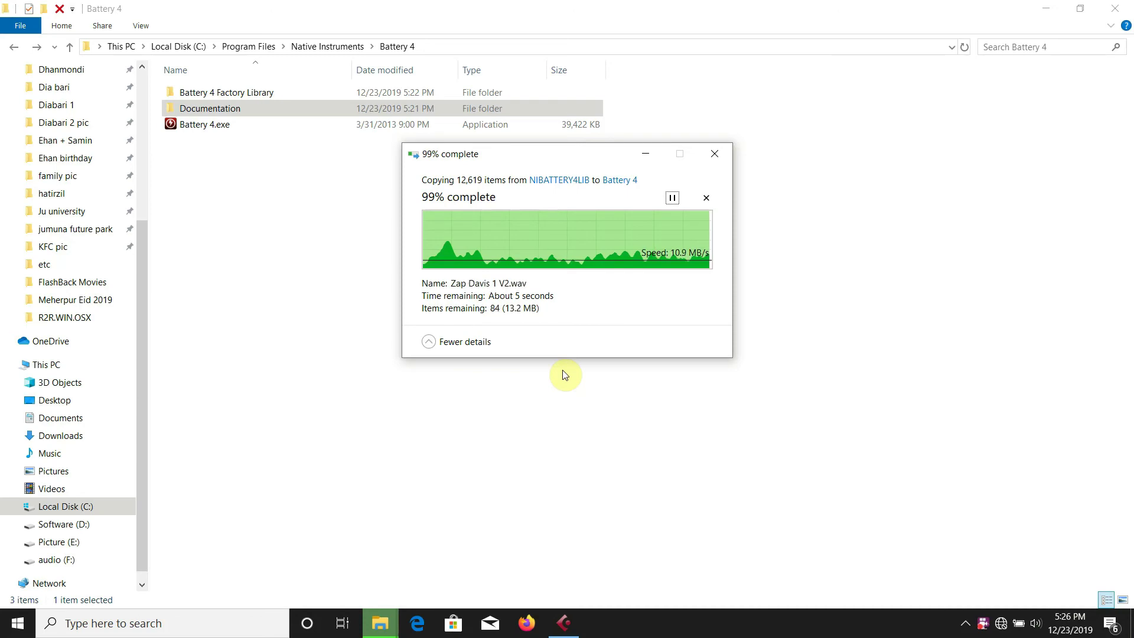
pyautogui.click(387, 632)
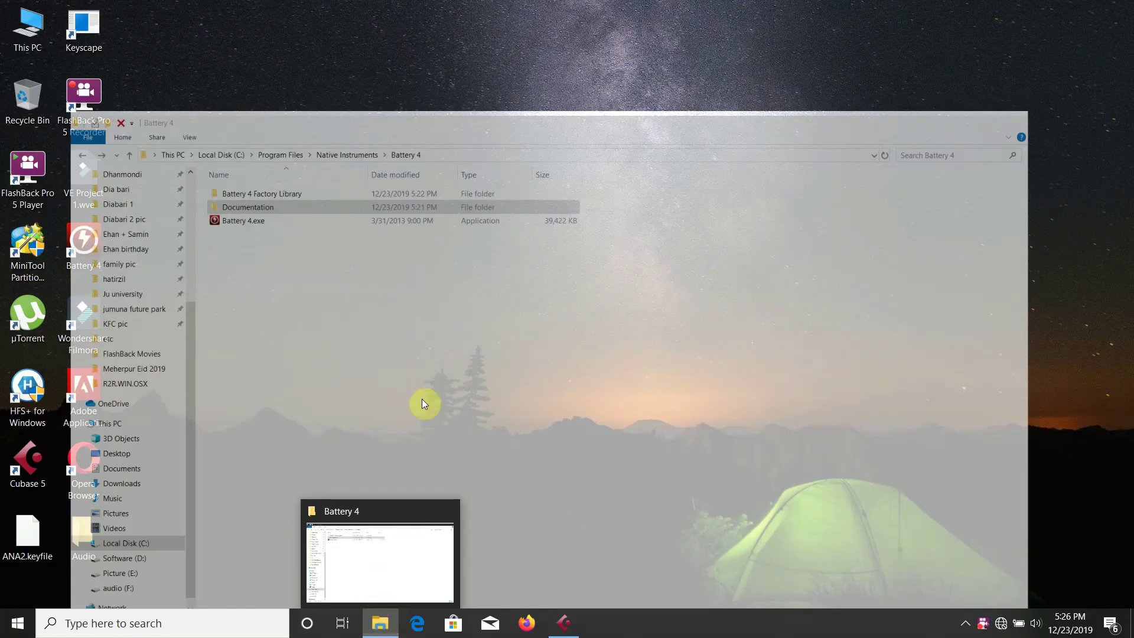
# Copy Battery4_Factory_Library_Placer.exe from the r2r-0734 folder of the Battery 4 library on audio (F:)
pyautogui.click(15, 48)
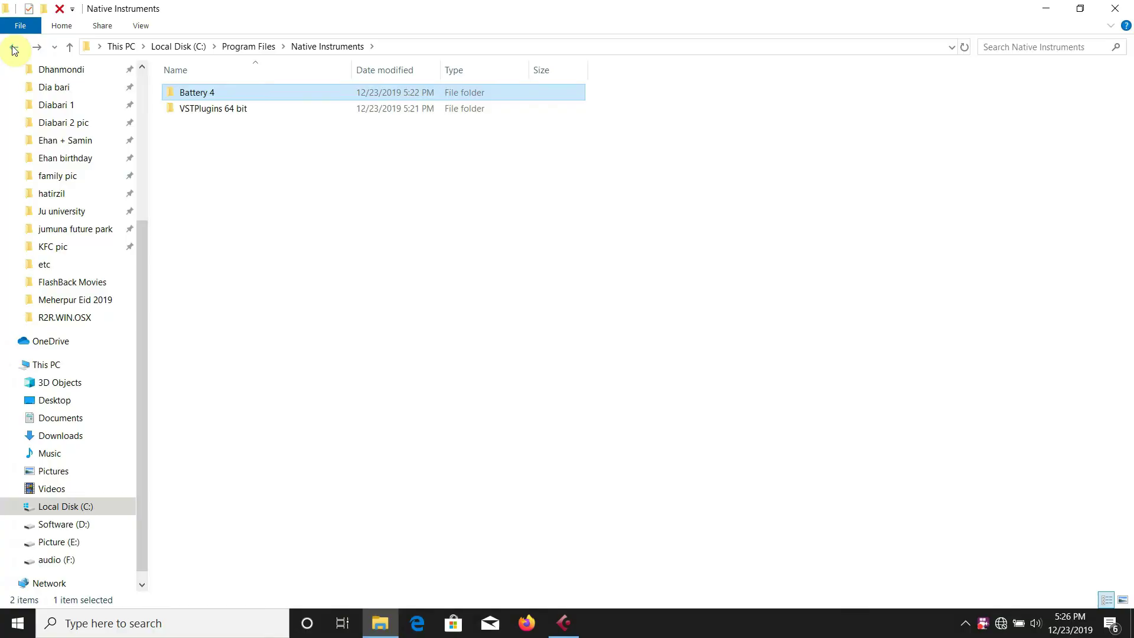
pyautogui.click(14, 49)
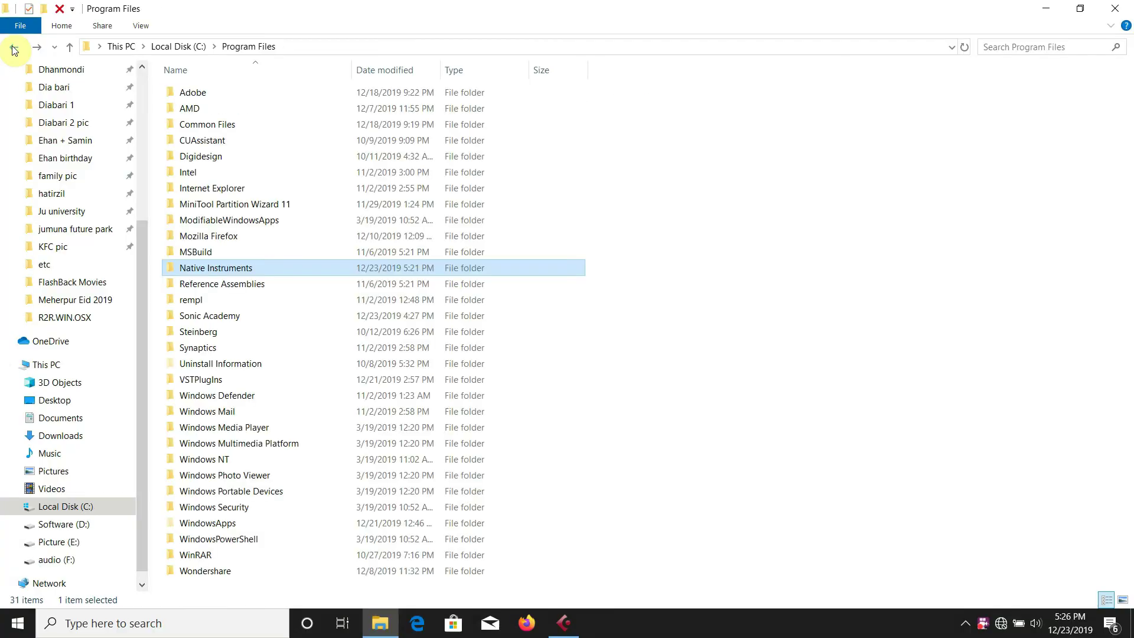
pyautogui.click(70, 563)
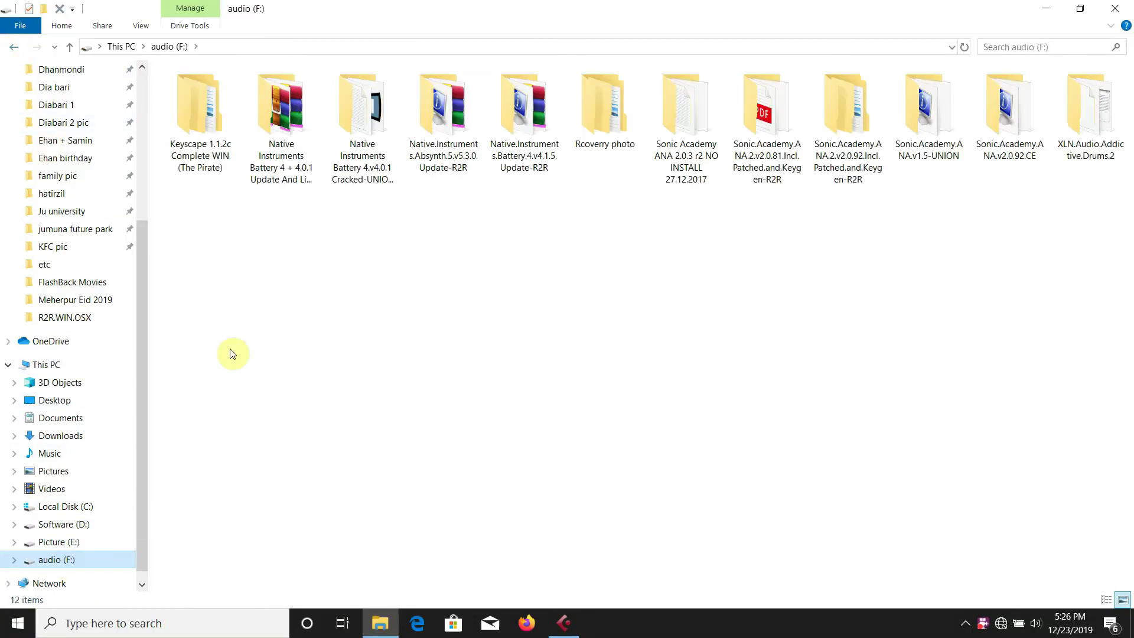
pyautogui.doubleClick(290, 115)
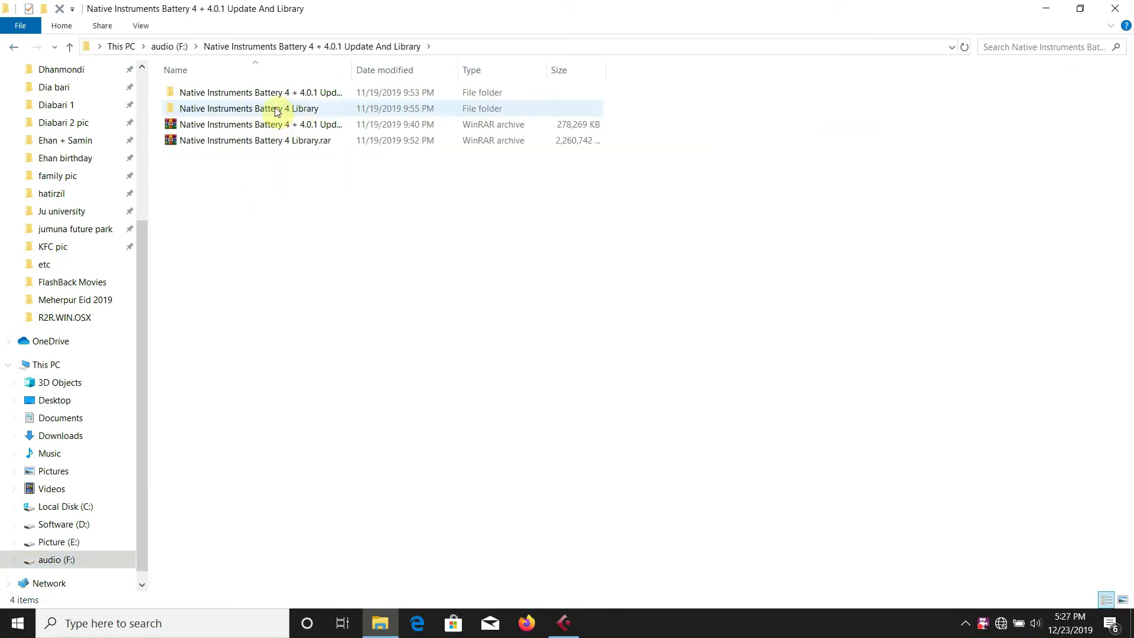
pyautogui.doubleClick(287, 108)
pyautogui.click(286, 96)
pyautogui.doubleClick(286, 95)
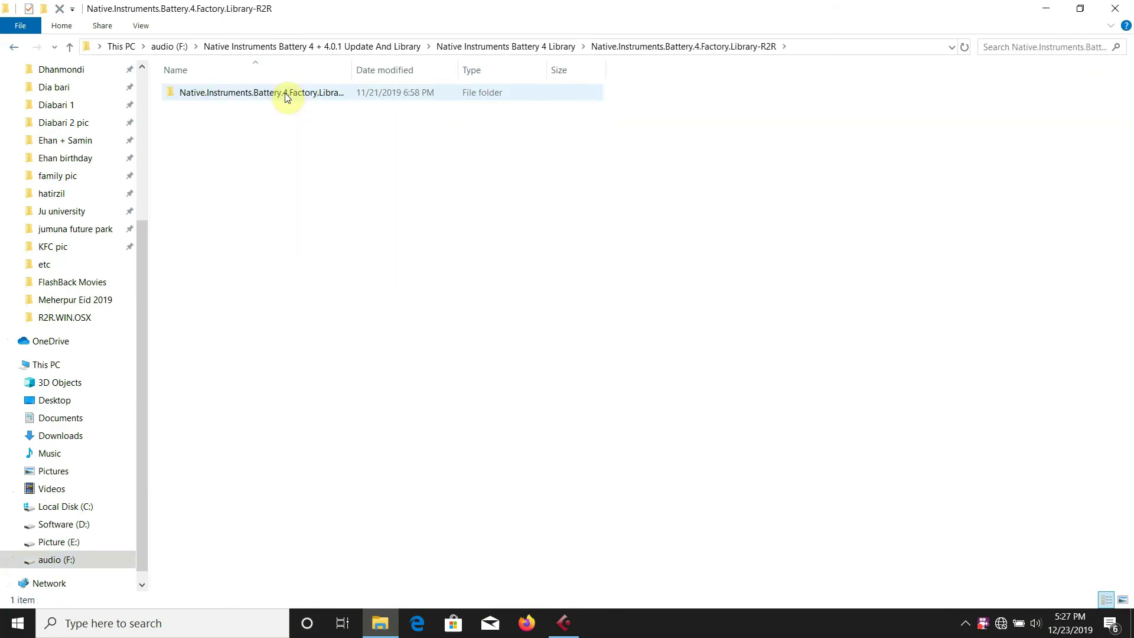
pyautogui.doubleClick(286, 95)
pyautogui.doubleClick(264, 95)
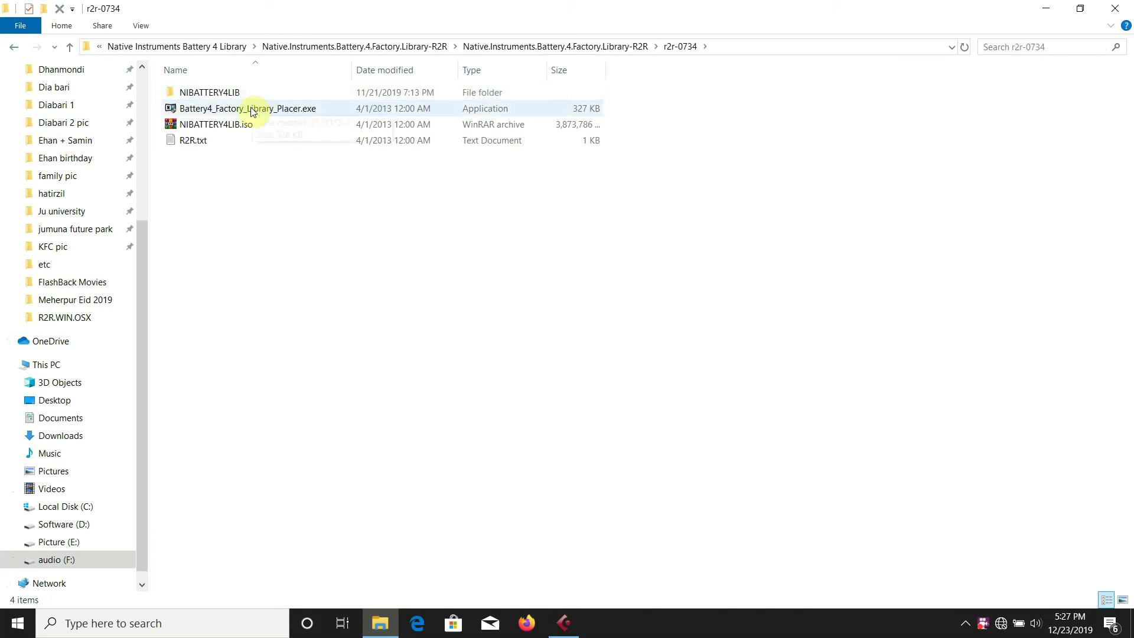
pyautogui.click(252, 111)
pyautogui.rightClick(251, 111)
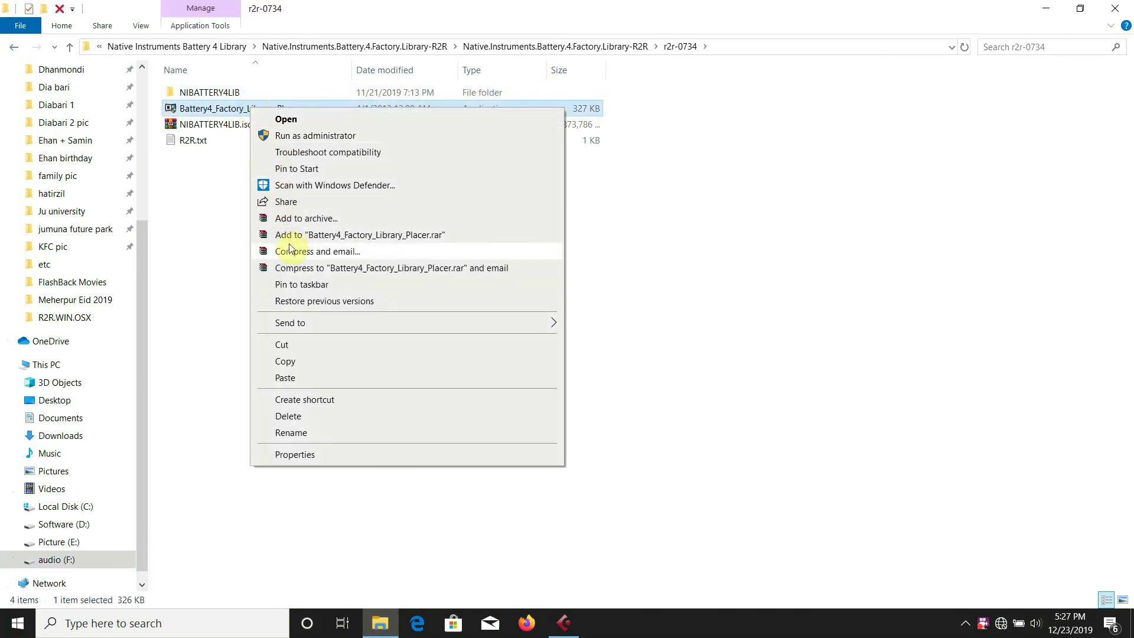
pyautogui.click(286, 361)
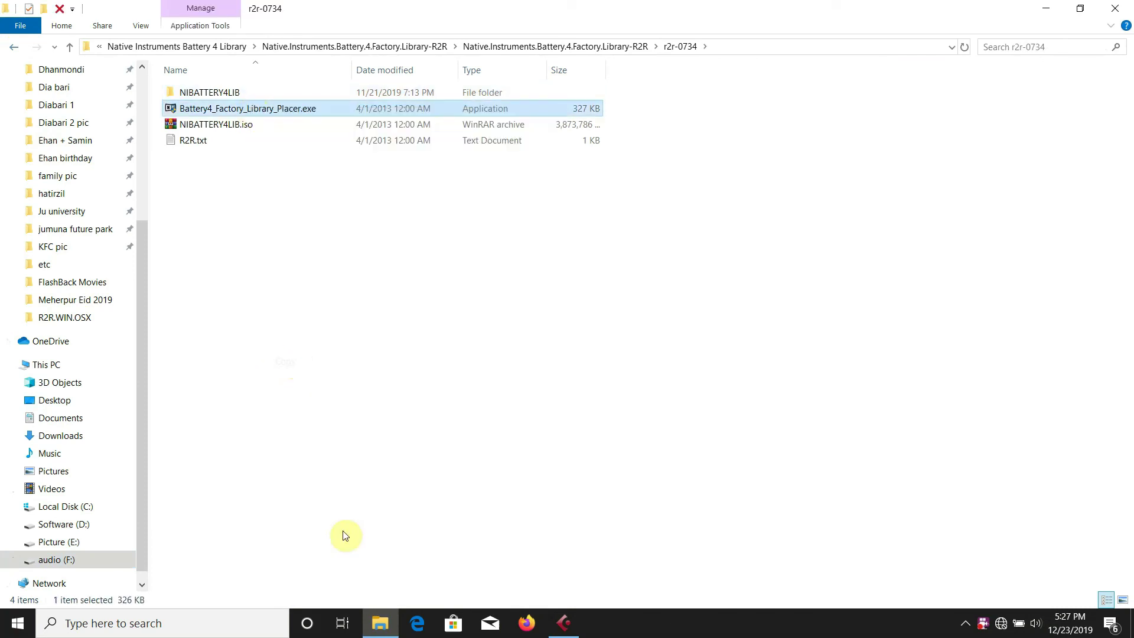
# Paste Battery4_Factory_Library_Placer.exe into Program Files\Native Instruments\Battery 4\Battery 4 Factory Library on Local Disk (C:), granting permission for the copy
pyautogui.click(381, 629)
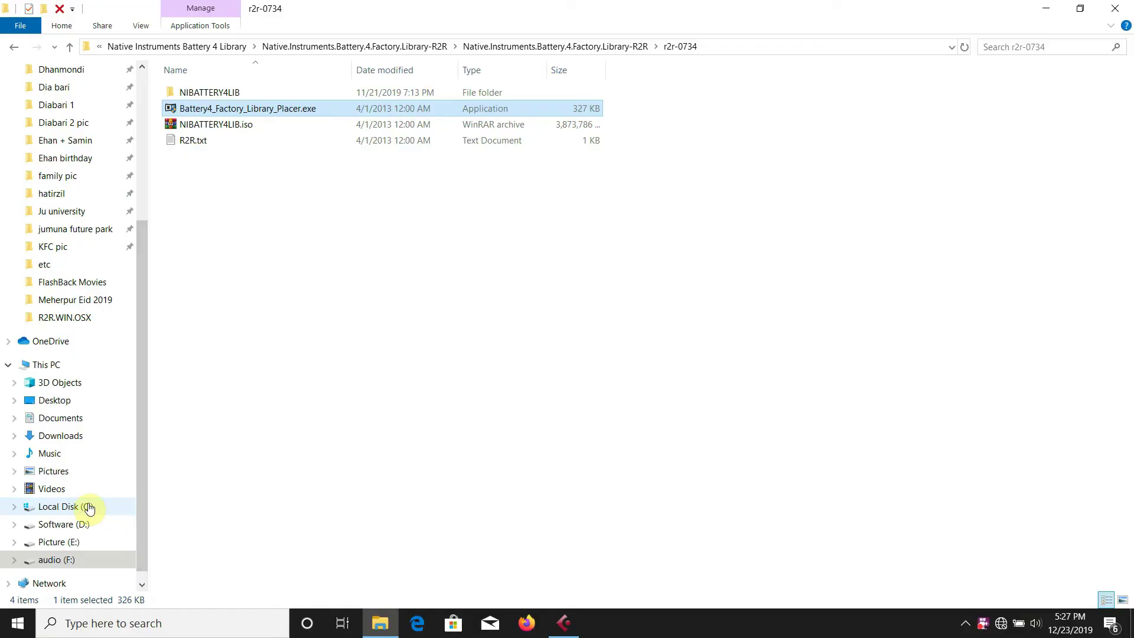
pyautogui.click(83, 507)
pyautogui.doubleClick(247, 140)
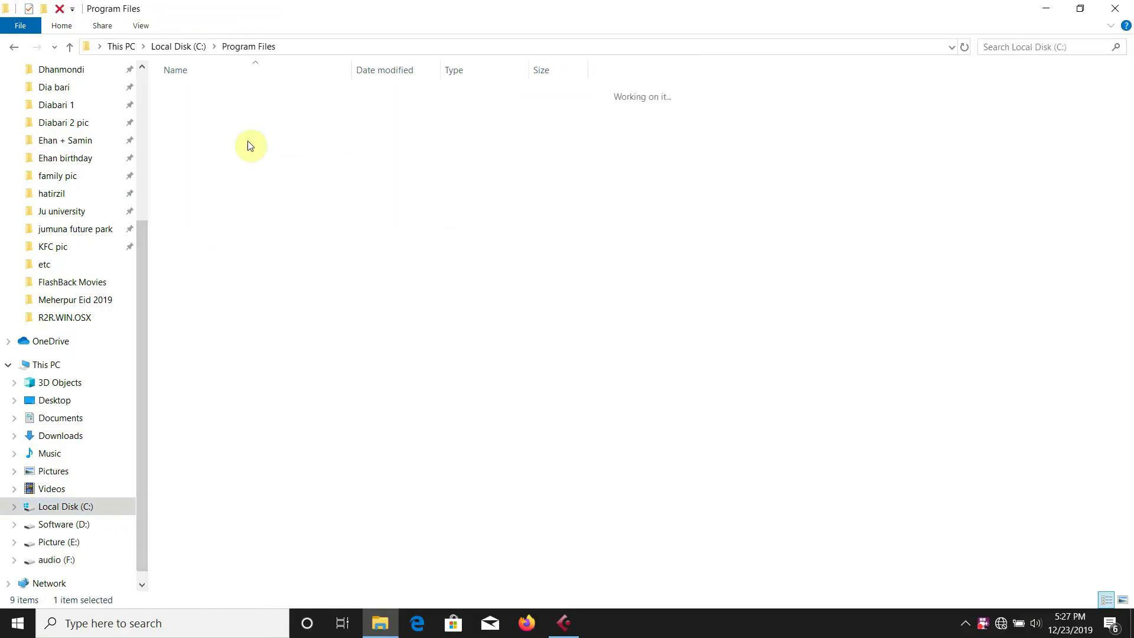
pyautogui.doubleClick(234, 271)
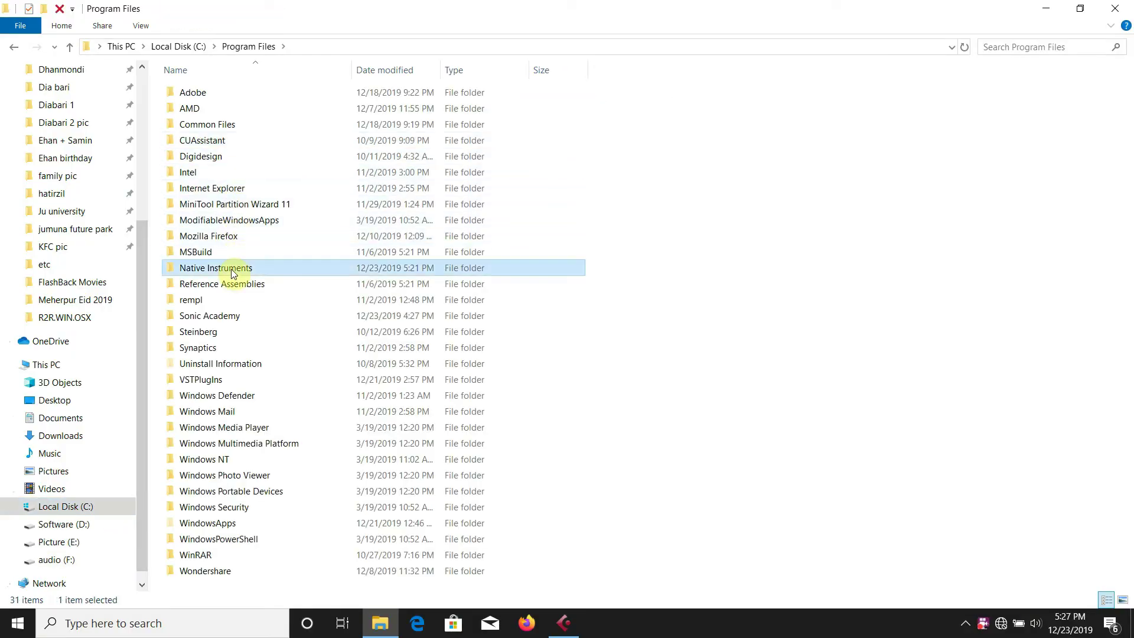
pyautogui.doubleClick(236, 92)
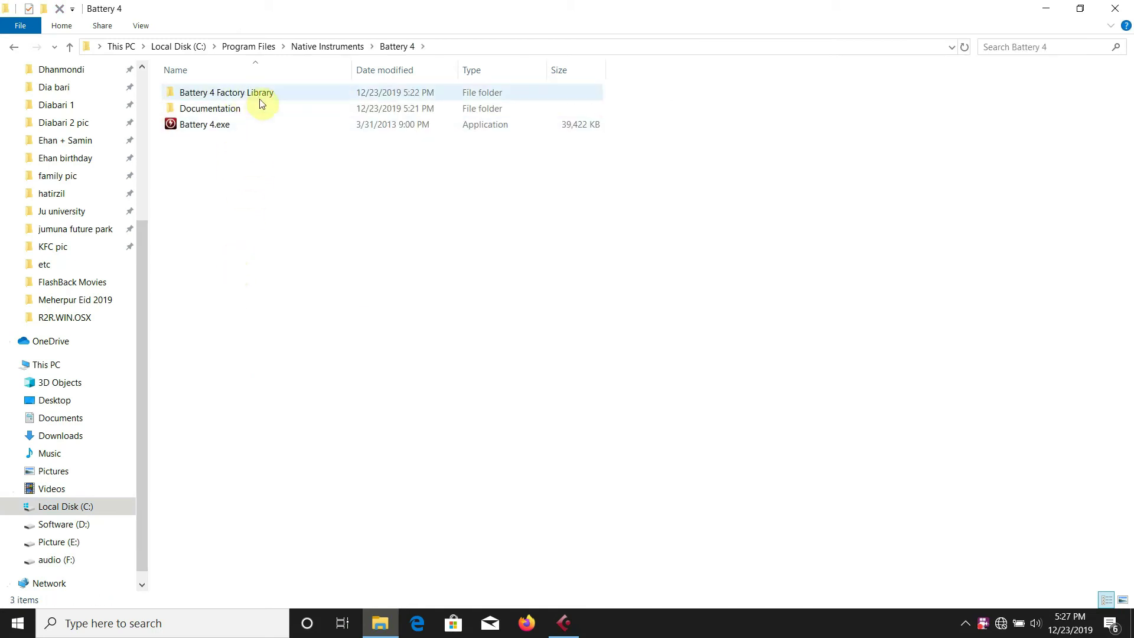
pyautogui.doubleClick(258, 96)
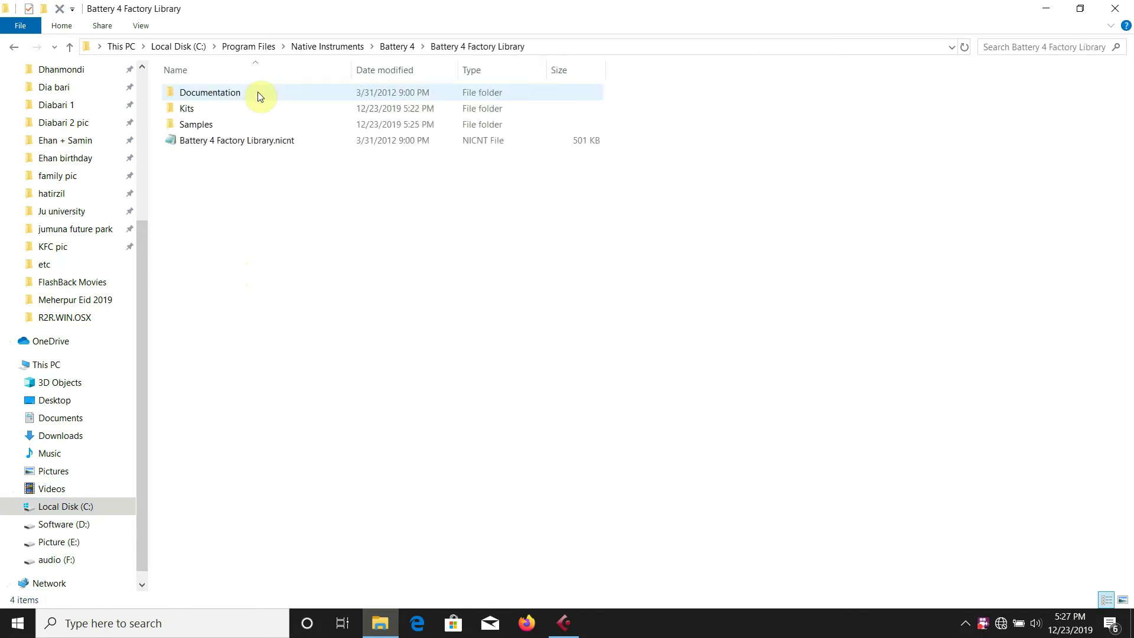
pyautogui.rightClick(214, 197)
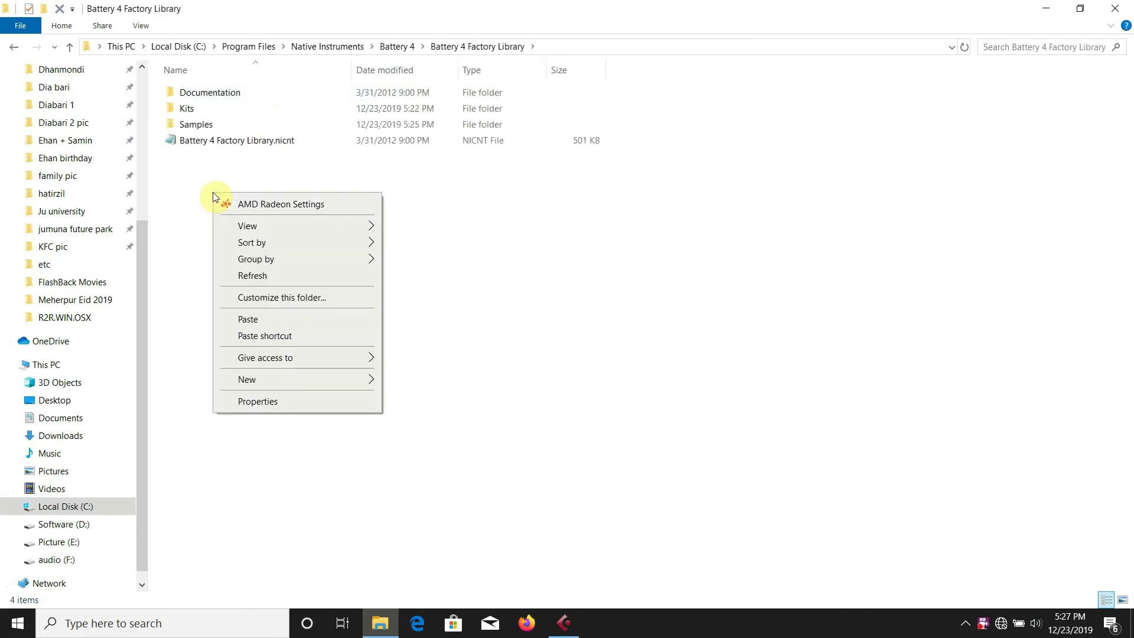
pyautogui.click(239, 315)
pyautogui.click(504, 247)
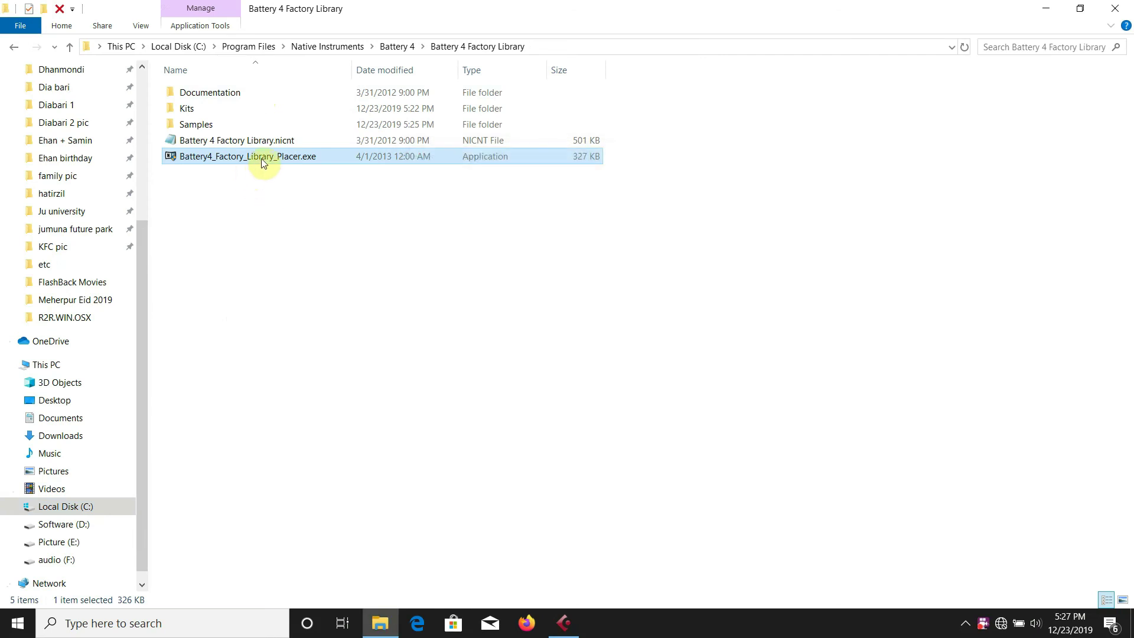
# Run Battery4_Factory_Library_Placer.exe from the Battery 4 Factory Library folder, acknowledge its message and minimize the folder window
pyautogui.doubleClick(248, 156)
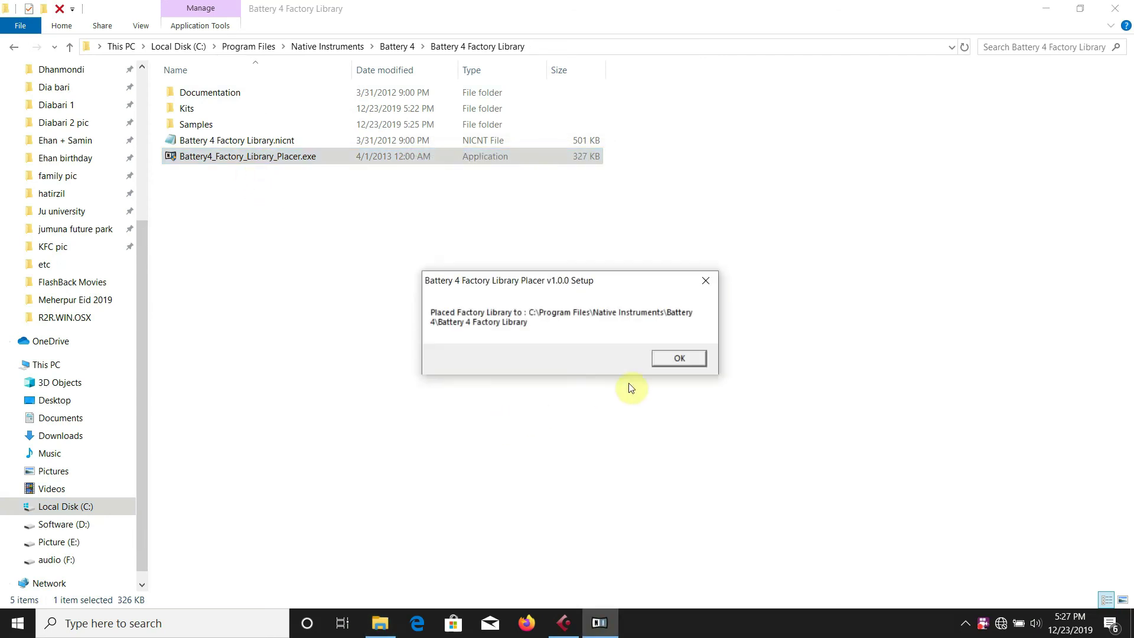
pyautogui.click(676, 359)
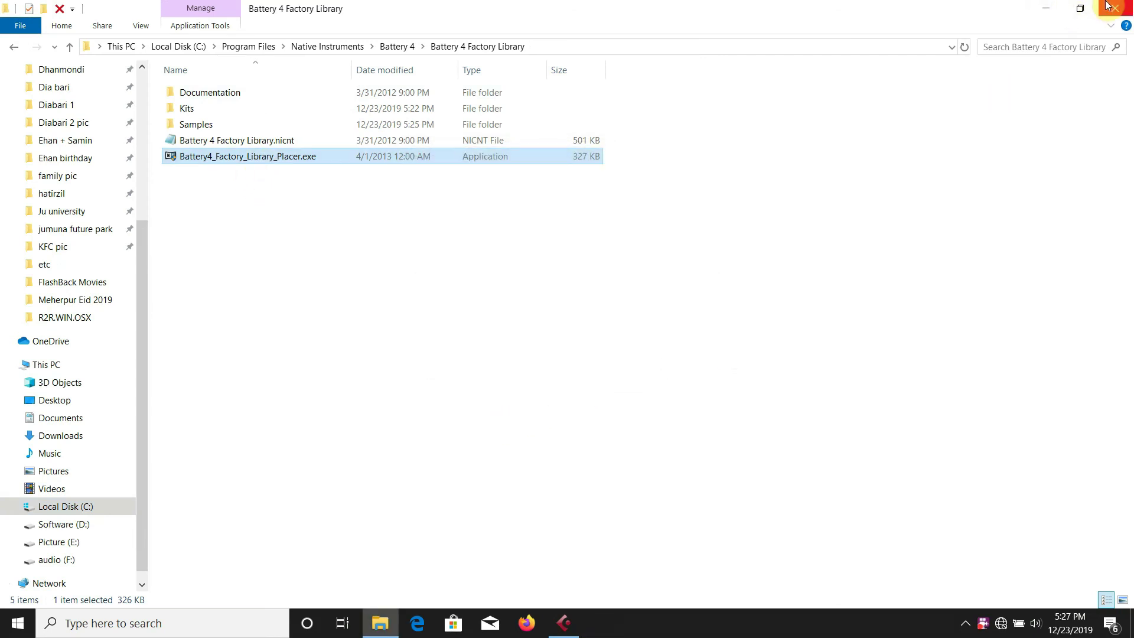
pyautogui.click(1047, 9)
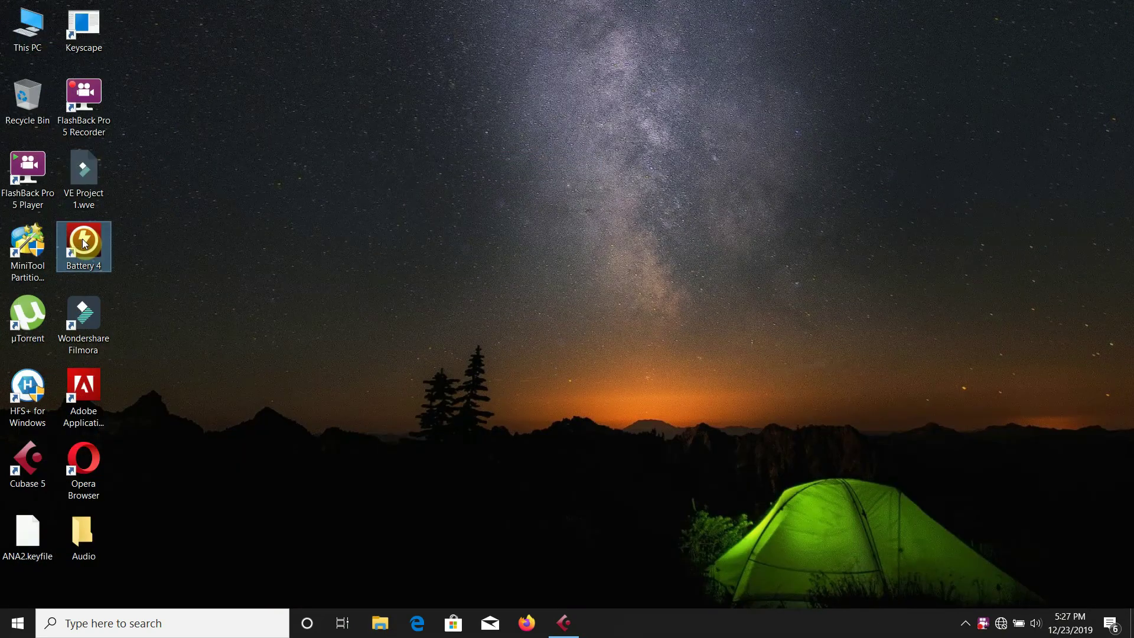
# Launch Battery 4 from its desktop shortcut and load the 2 Funk Kit from the factory kits
pyautogui.rightClick(84, 240)
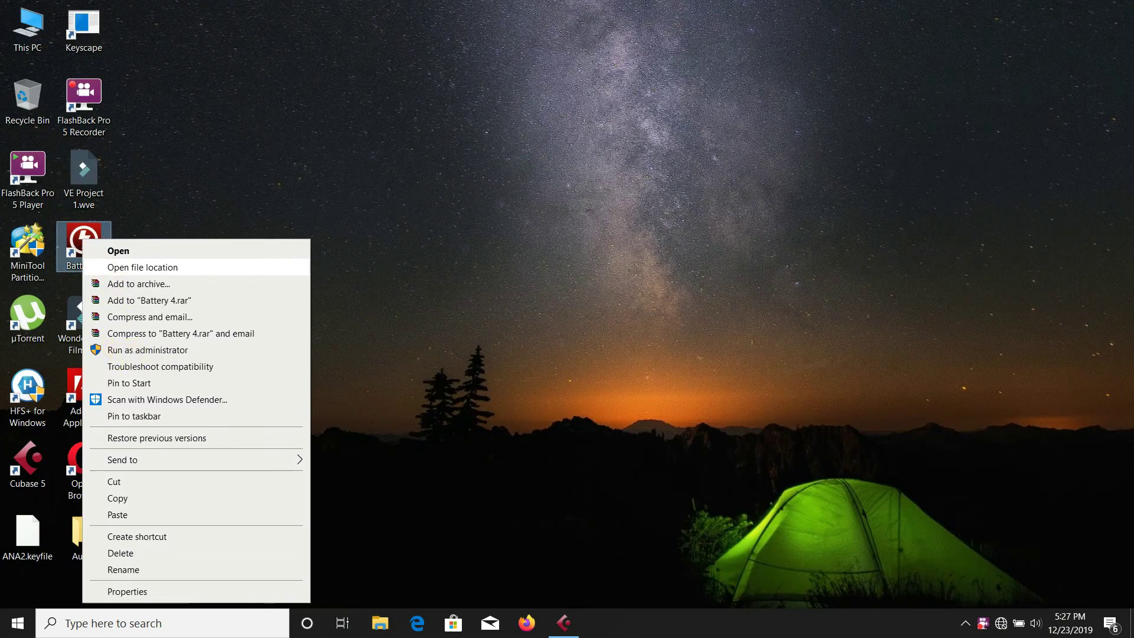
pyautogui.click(511, 420)
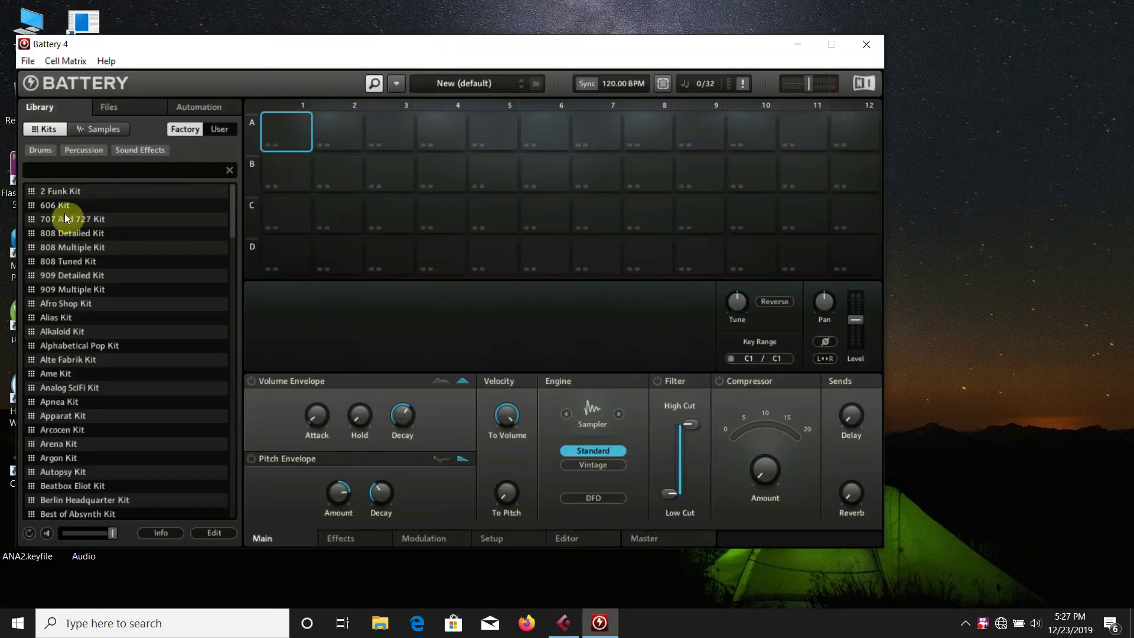
pyautogui.click(72, 193)
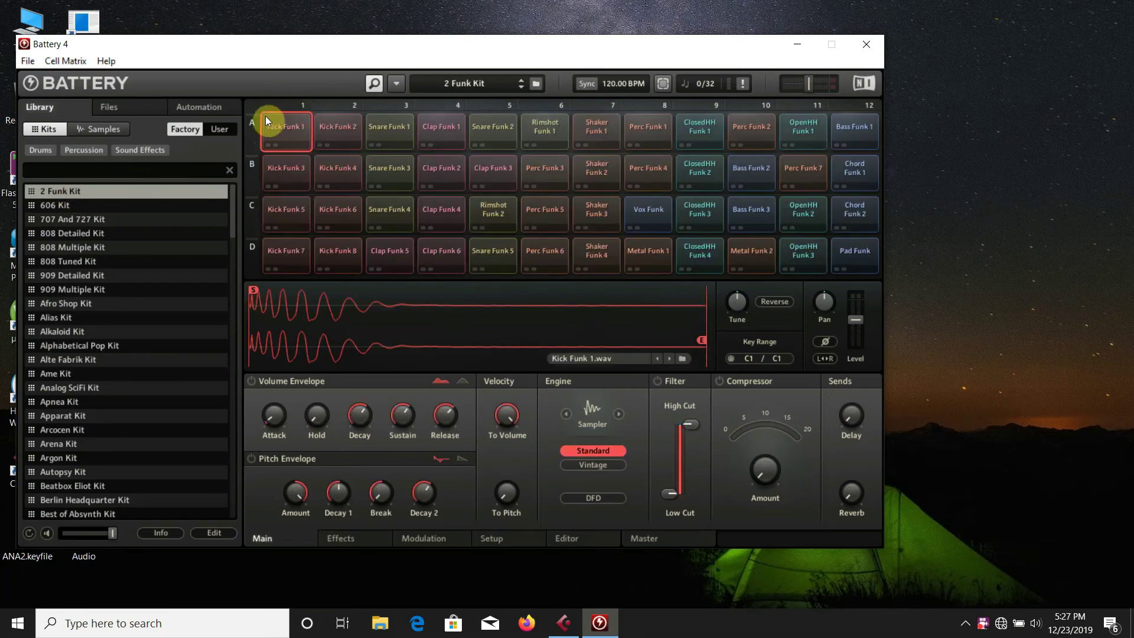
# Audition kick, snare and clap cells of the 2 Funk Kit in rows A to C, from Snare Funk 1 to Clap Funk 4
pyautogui.click(407, 128)
pyautogui.click(441, 128)
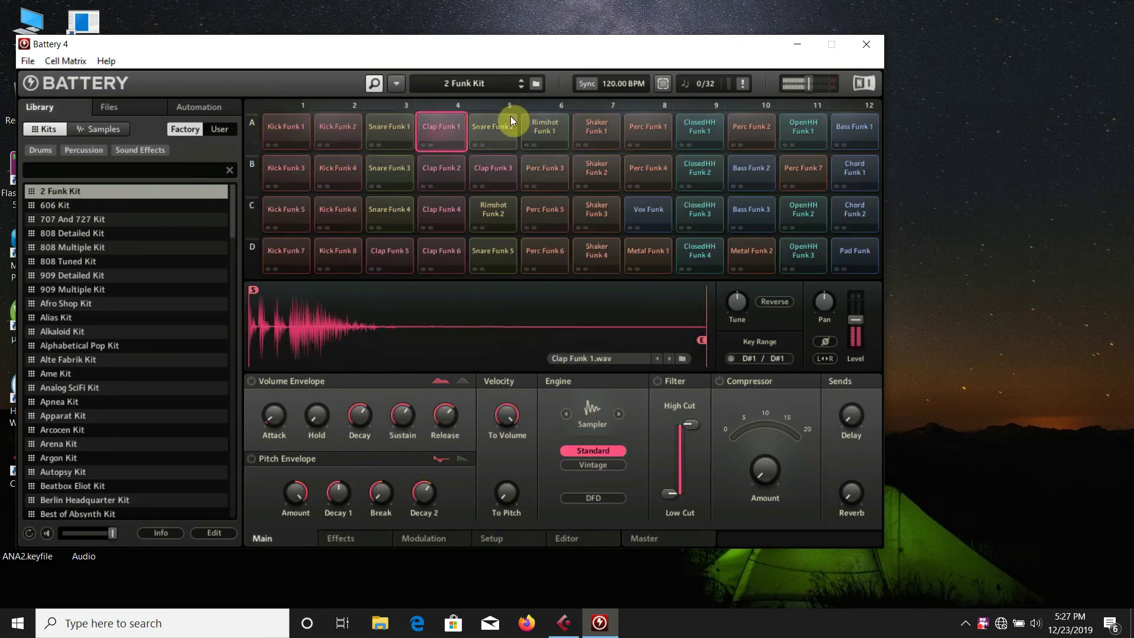
pyautogui.click(511, 126)
pyautogui.click(498, 162)
pyautogui.click(436, 168)
pyautogui.click(389, 169)
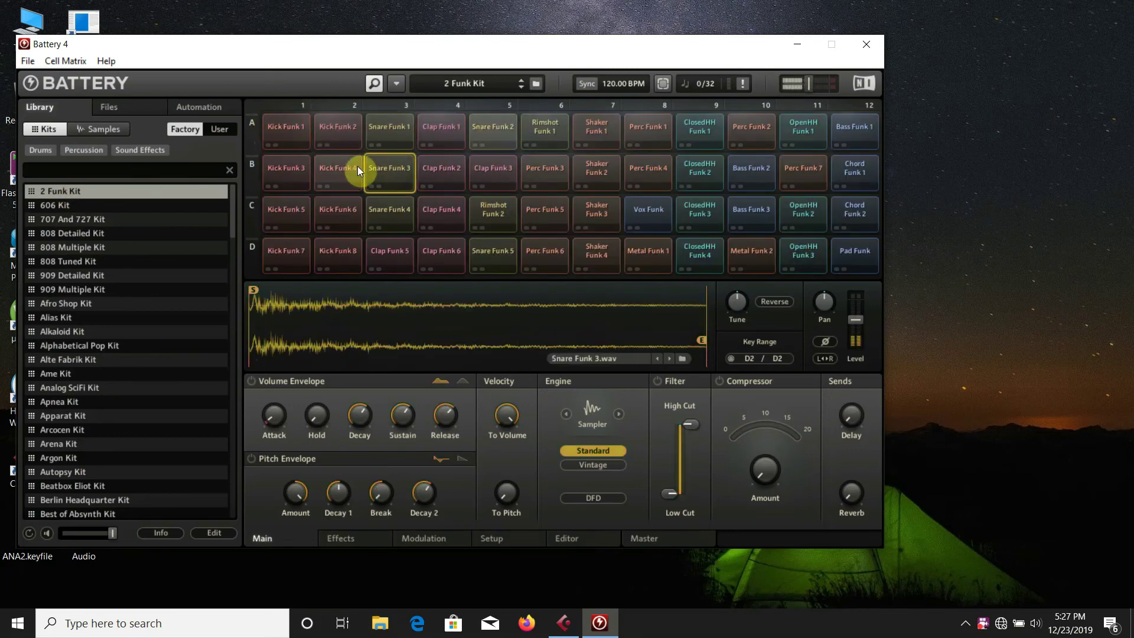
pyautogui.click(357, 166)
pyautogui.click(273, 166)
pyautogui.click(281, 210)
pyautogui.click(337, 210)
pyautogui.click(397, 213)
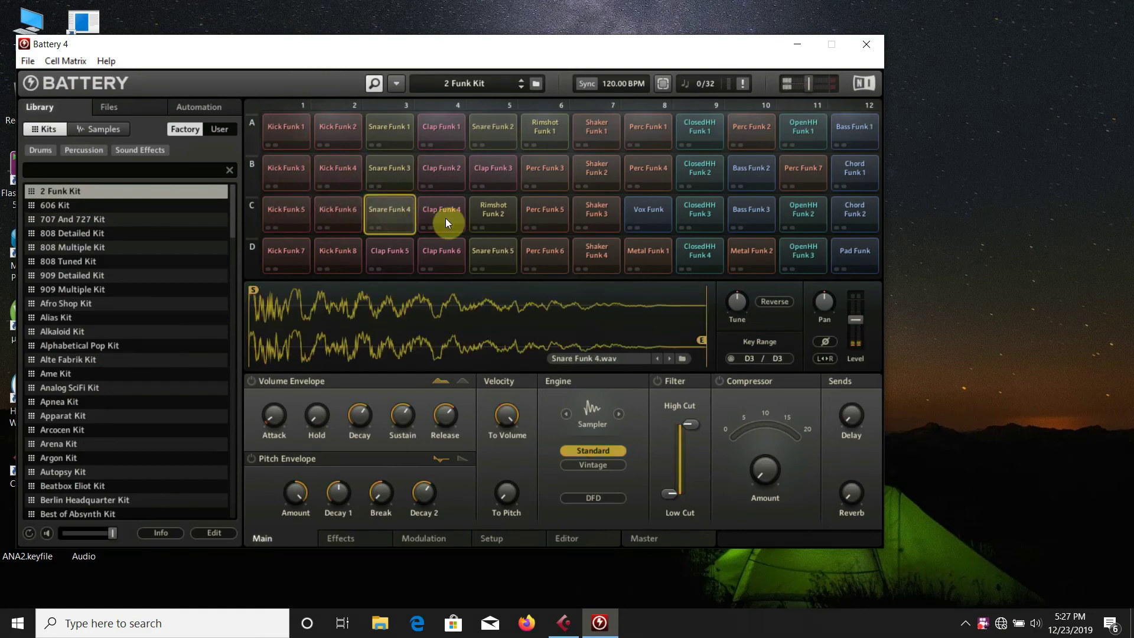
pyautogui.click(445, 218)
# Load the Alkaloid Kit and audition several of its noise, stick, snare, metal and closed hi-hat cells
pyautogui.doubleClick(101, 331)
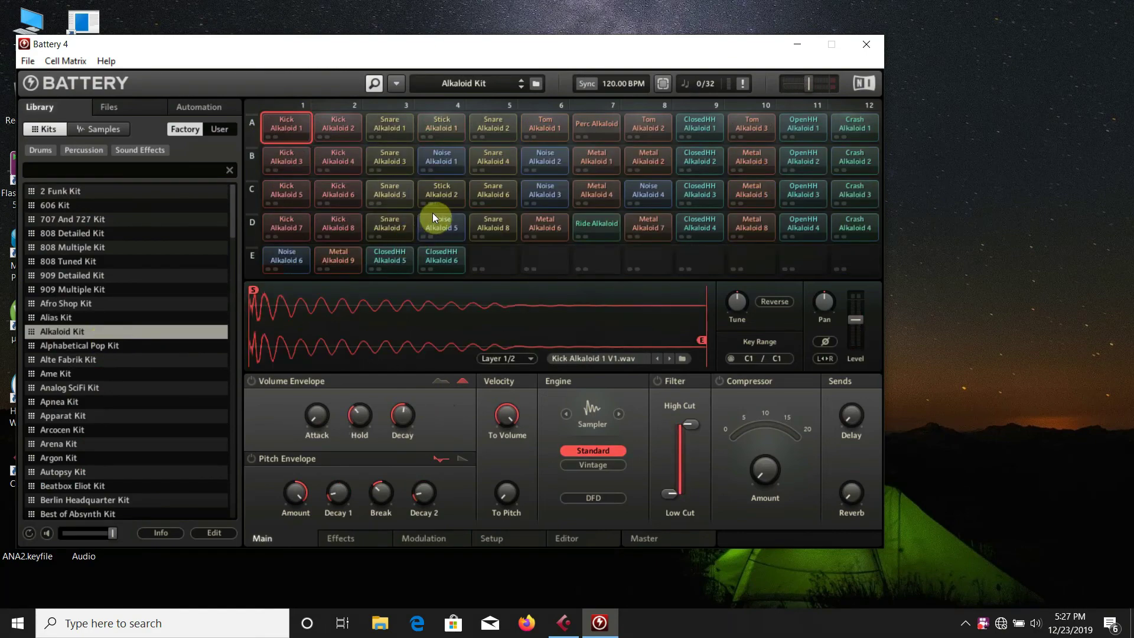
pyautogui.click(437, 222)
pyautogui.click(445, 201)
pyautogui.click(403, 193)
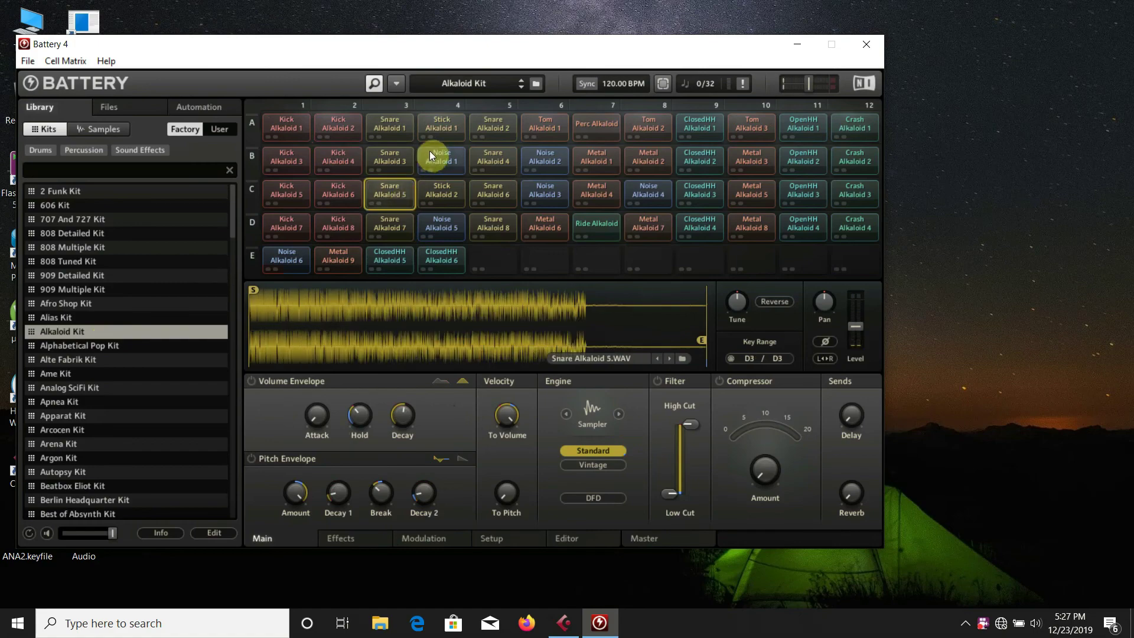
pyautogui.click(430, 156)
pyautogui.click(592, 159)
pyautogui.click(653, 161)
pyautogui.click(699, 158)
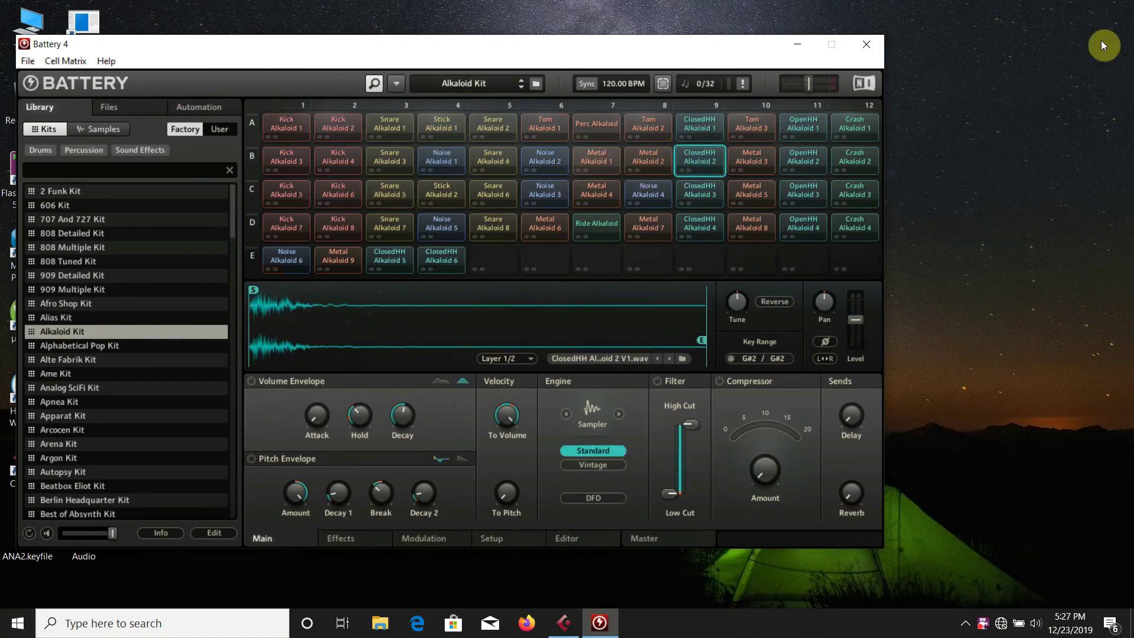
# Close Battery 4, switch to Cubase 5 and update the VST plug-in list in the Plug-in Information window
pyautogui.click(867, 46)
pyautogui.click(596, 361)
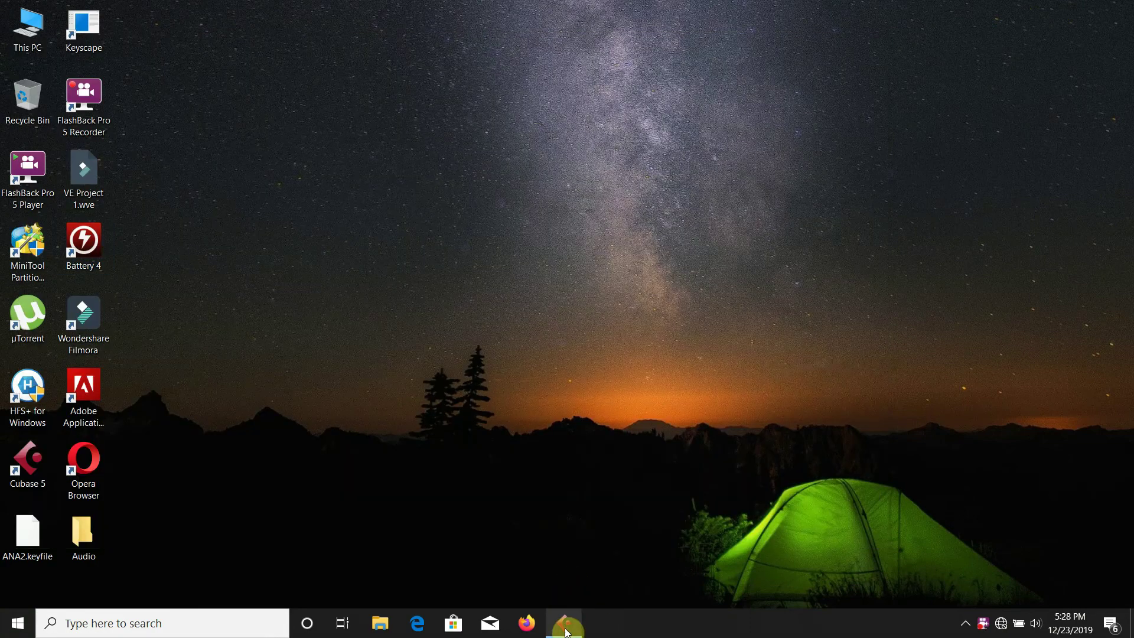
pyautogui.click(564, 622)
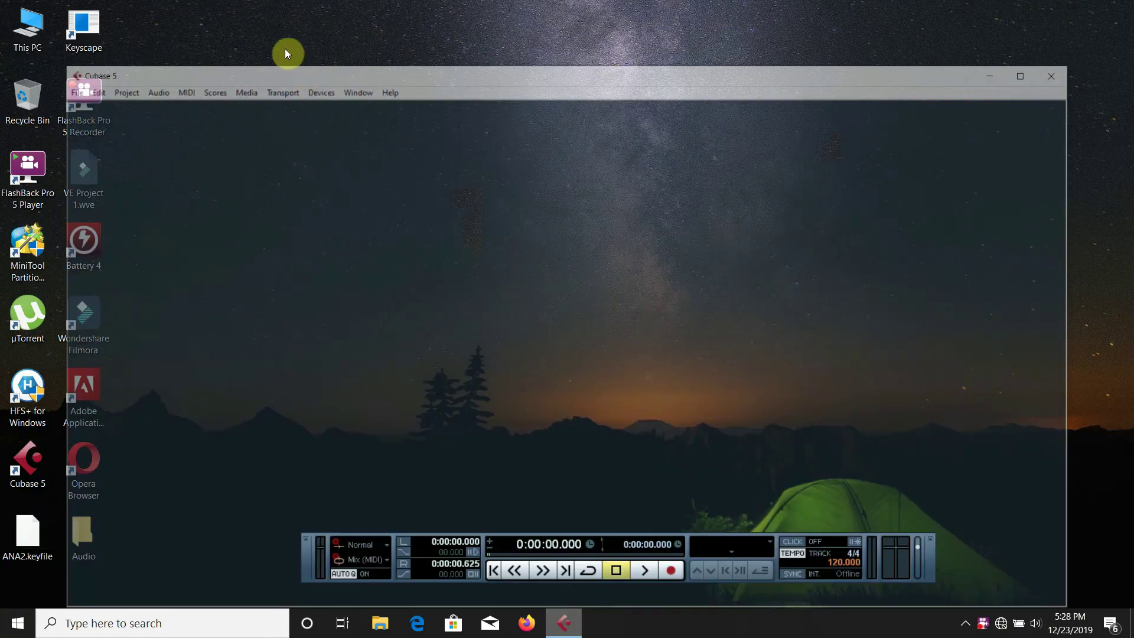
pyautogui.click(290, 30)
pyautogui.click(321, 160)
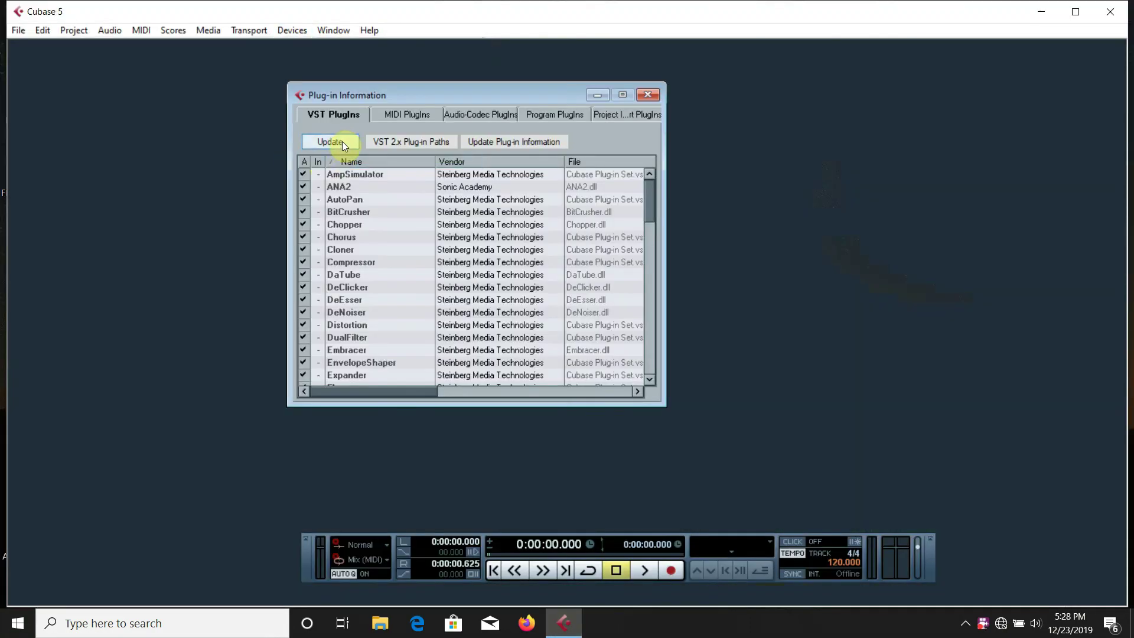
pyautogui.click(342, 141)
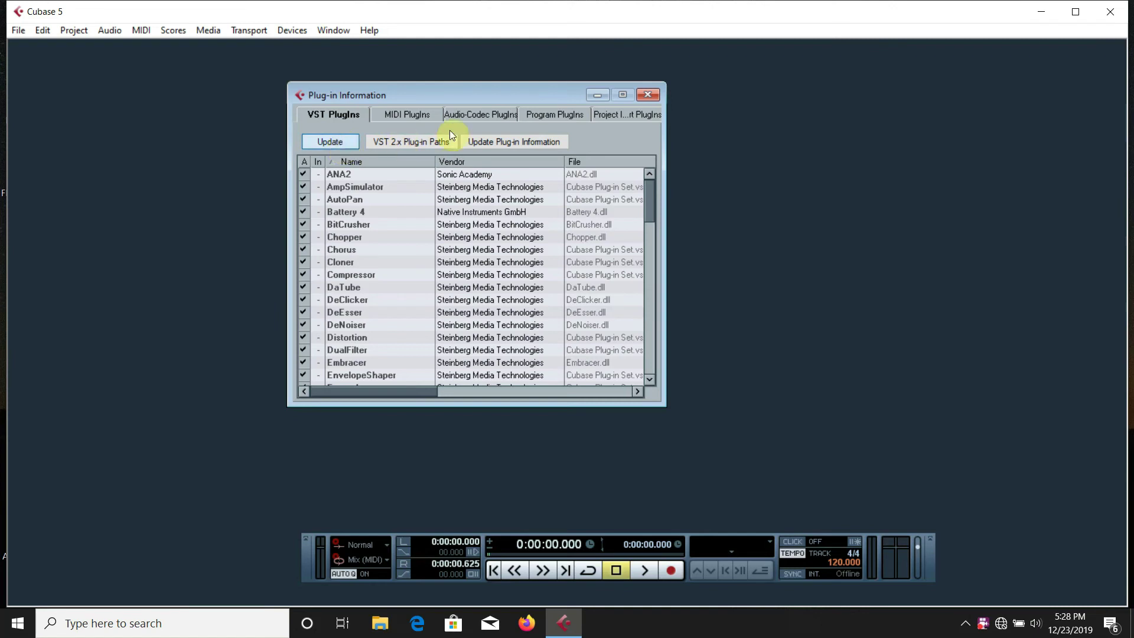
pyautogui.click(654, 93)
# Create a new project from the Empty template in the suggested project folder and maximize the project window
pyautogui.click(15, 32)
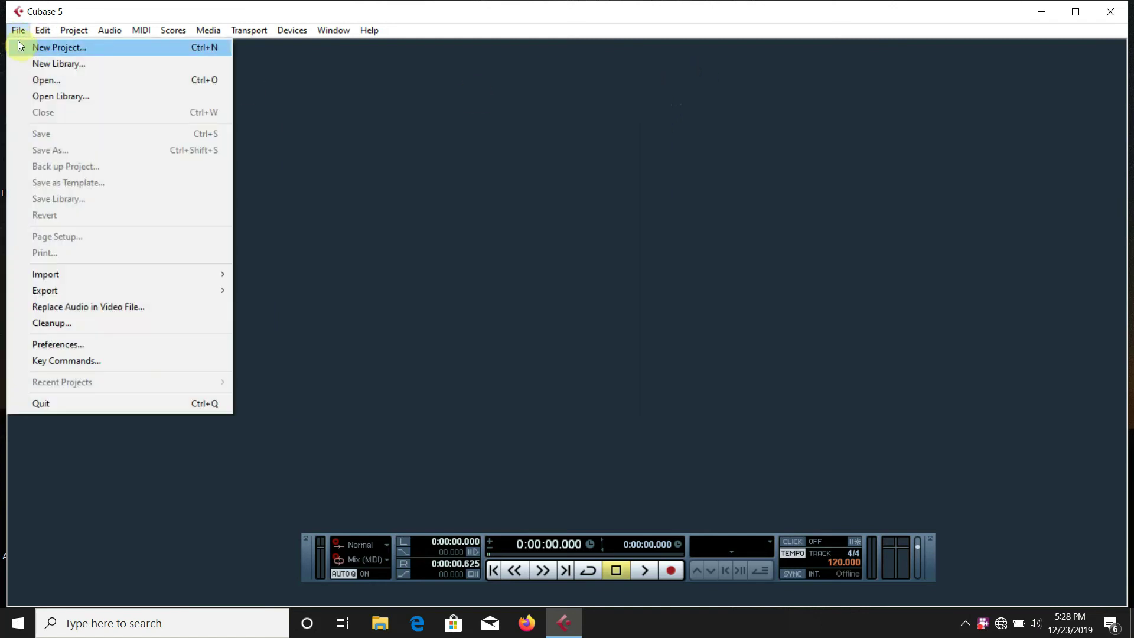
pyautogui.click(23, 46)
pyautogui.click(608, 442)
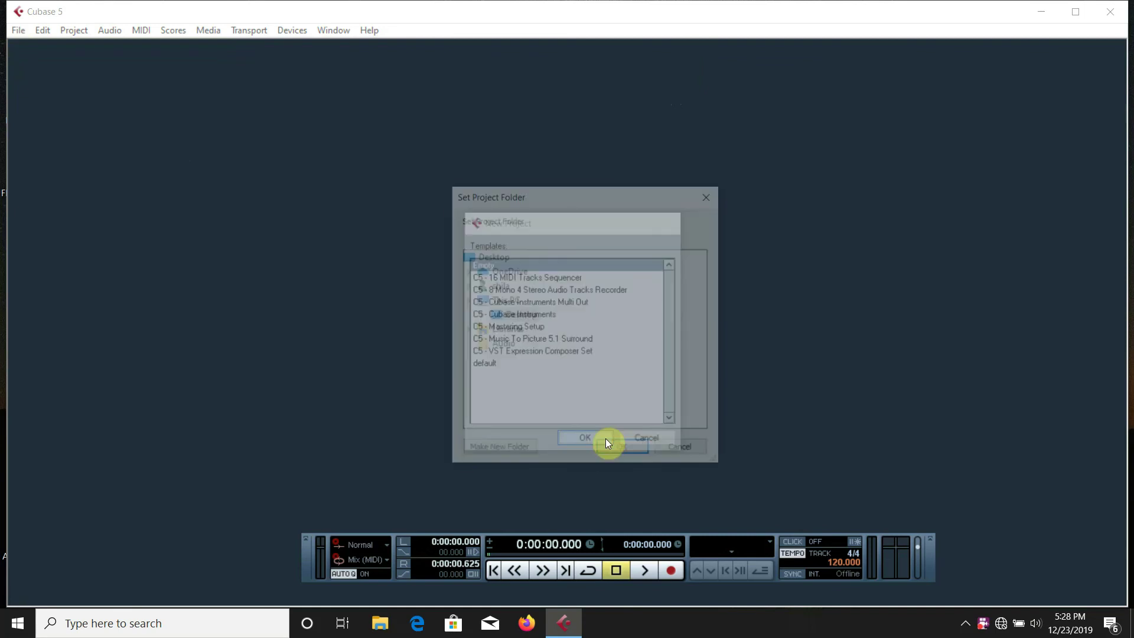
pyautogui.click(616, 452)
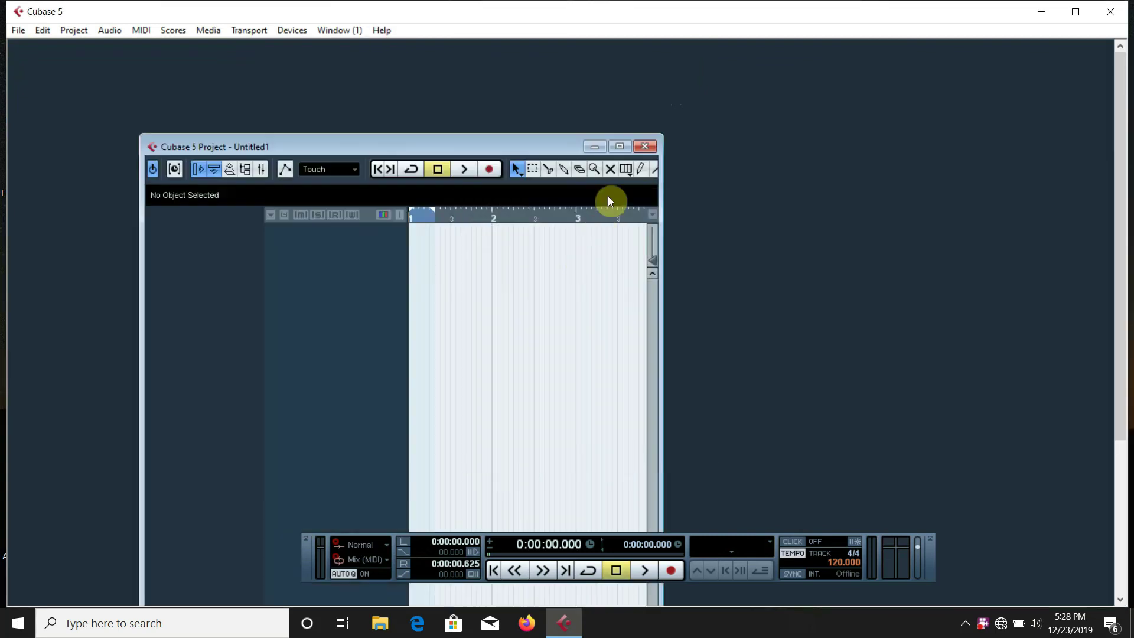
pyautogui.click(615, 145)
# Add one instrument track using the Battery 4 VST instrument and open the instrument's editor
pyautogui.rightClick(183, 157)
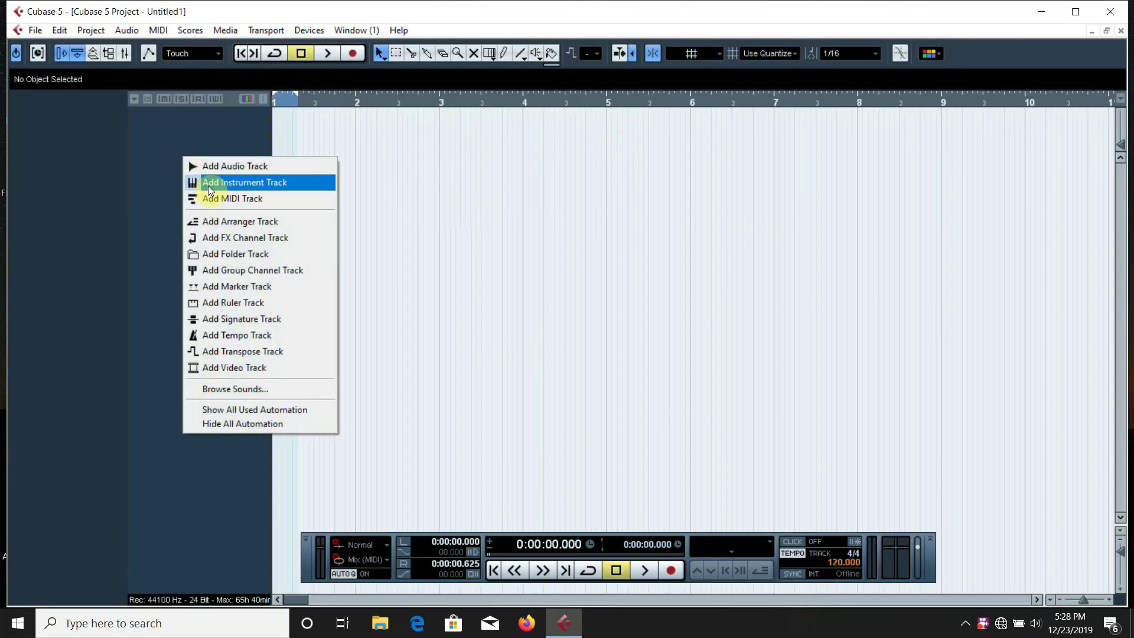
pyautogui.click(208, 184)
pyautogui.click(186, 247)
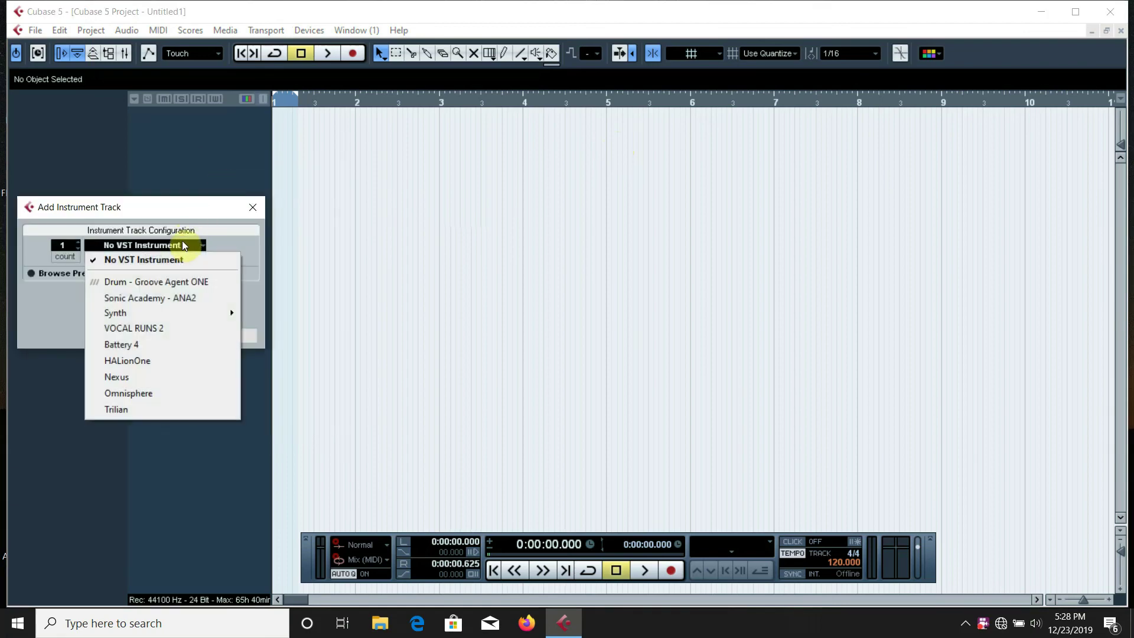
pyautogui.click(142, 344)
pyautogui.click(164, 334)
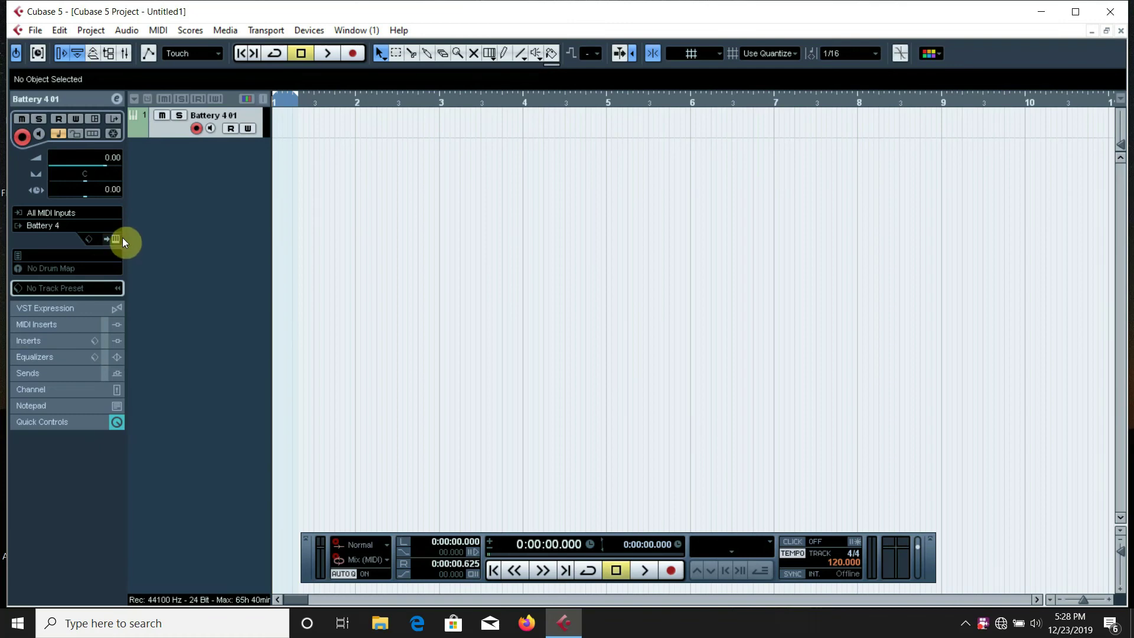
pyautogui.click(112, 238)
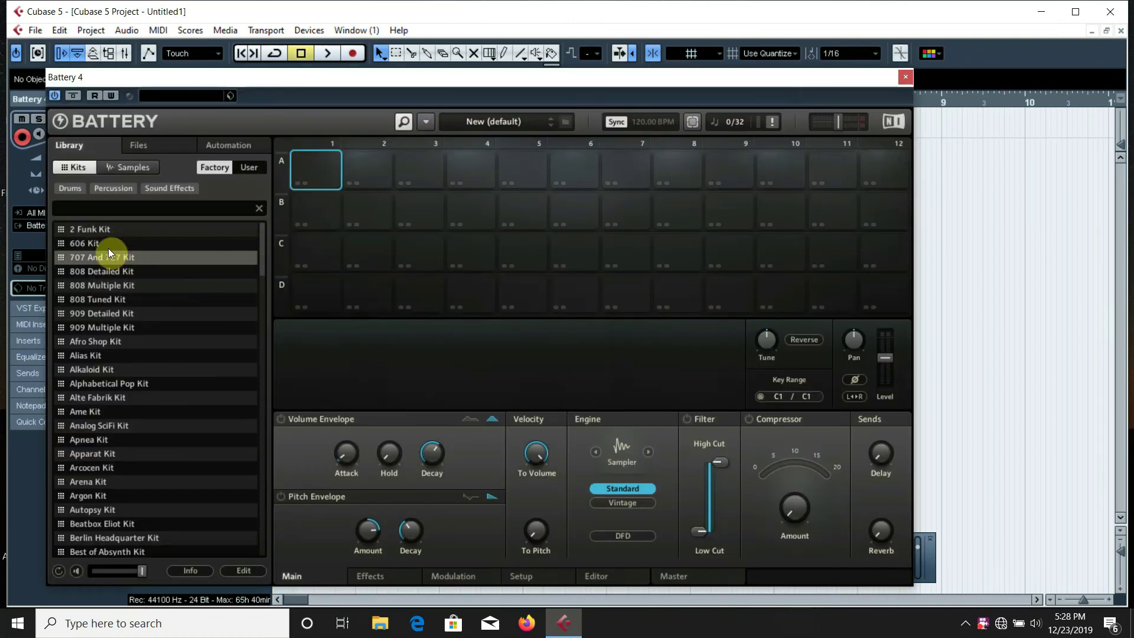
# Load the 2 Funk Kit in the Battery 4 plug-in and audition its cells across rows A to D, ending with Shaker Funk 4
pyautogui.click(104, 232)
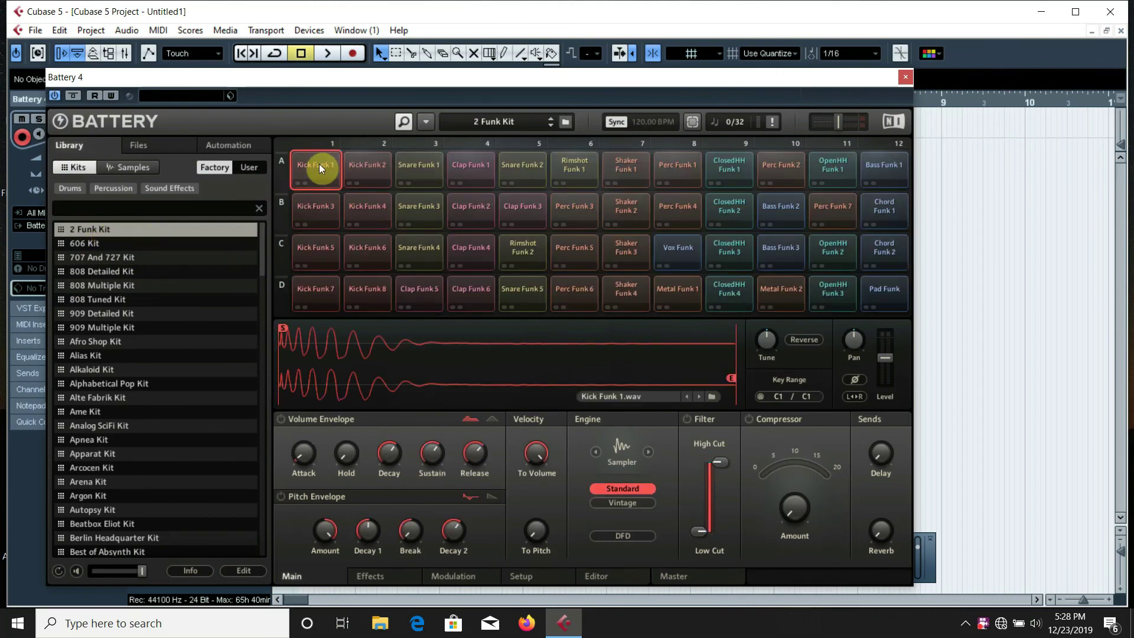
pyautogui.click(356, 164)
pyautogui.click(420, 169)
pyautogui.click(464, 164)
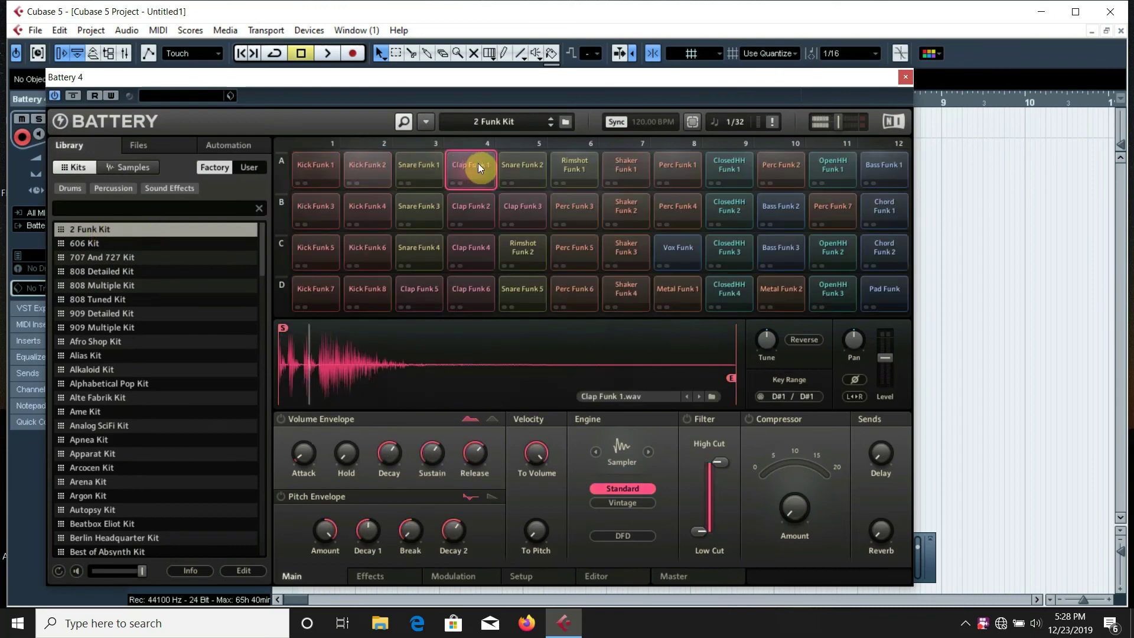
pyautogui.click(525, 166)
pyautogui.click(576, 167)
pyautogui.click(587, 200)
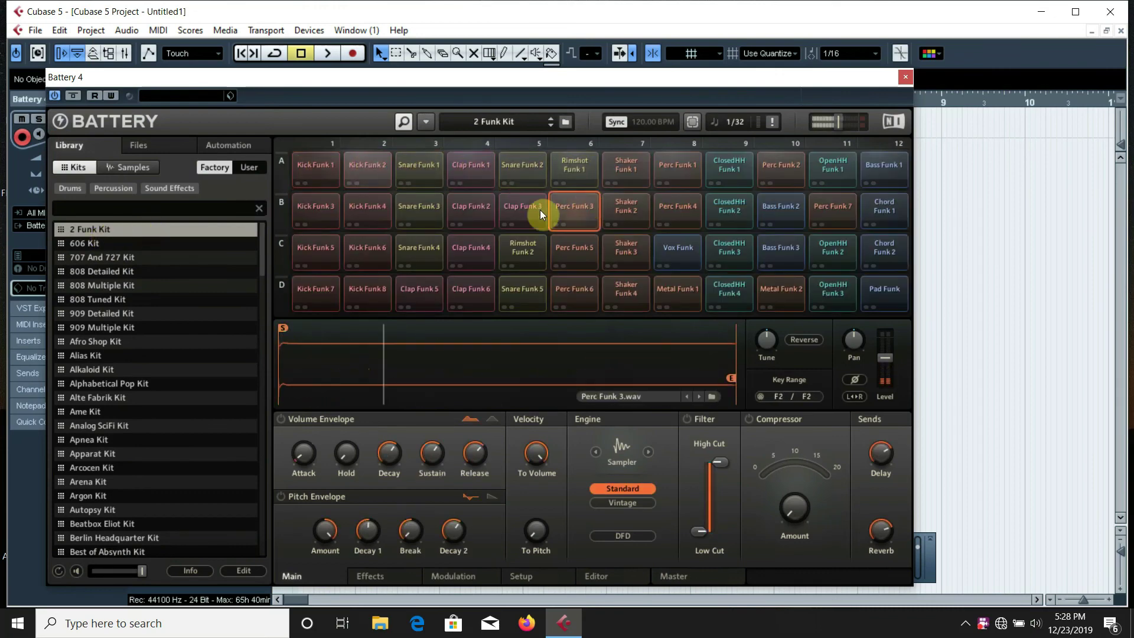
pyautogui.click(526, 208)
pyautogui.click(526, 243)
pyautogui.click(480, 248)
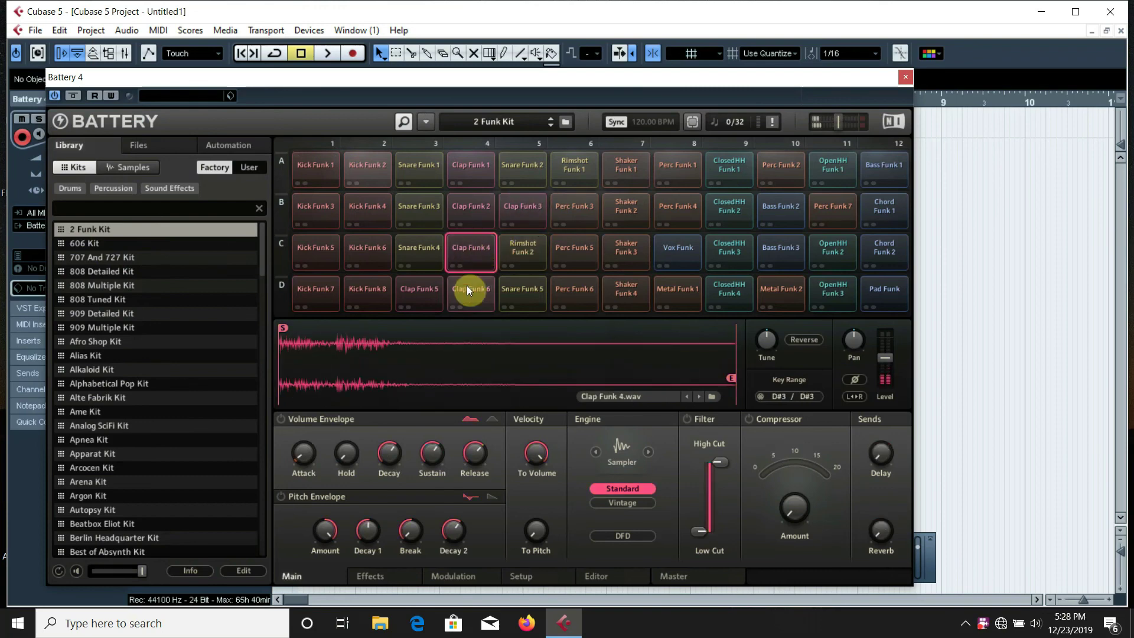
pyautogui.click(474, 286)
pyautogui.click(529, 291)
pyautogui.click(575, 288)
pyautogui.click(622, 286)
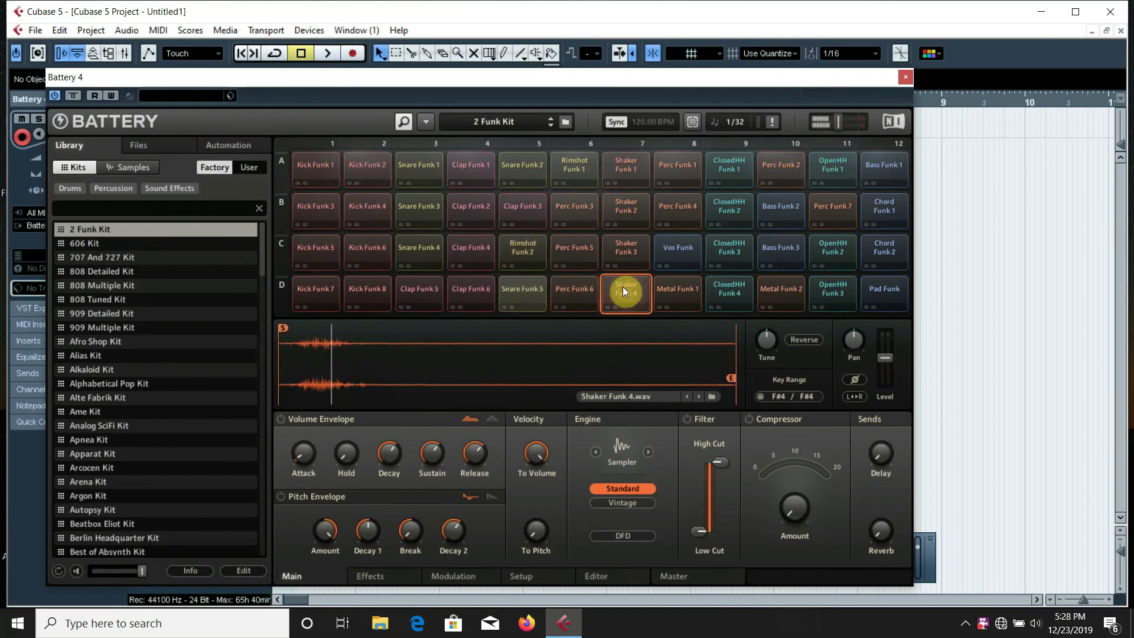
# Audition the remaining row D cells of the 2 Funk Kit, from Metal Funk 1 through Pad Funk
pyautogui.click(686, 288)
pyautogui.click(738, 286)
pyautogui.click(775, 290)
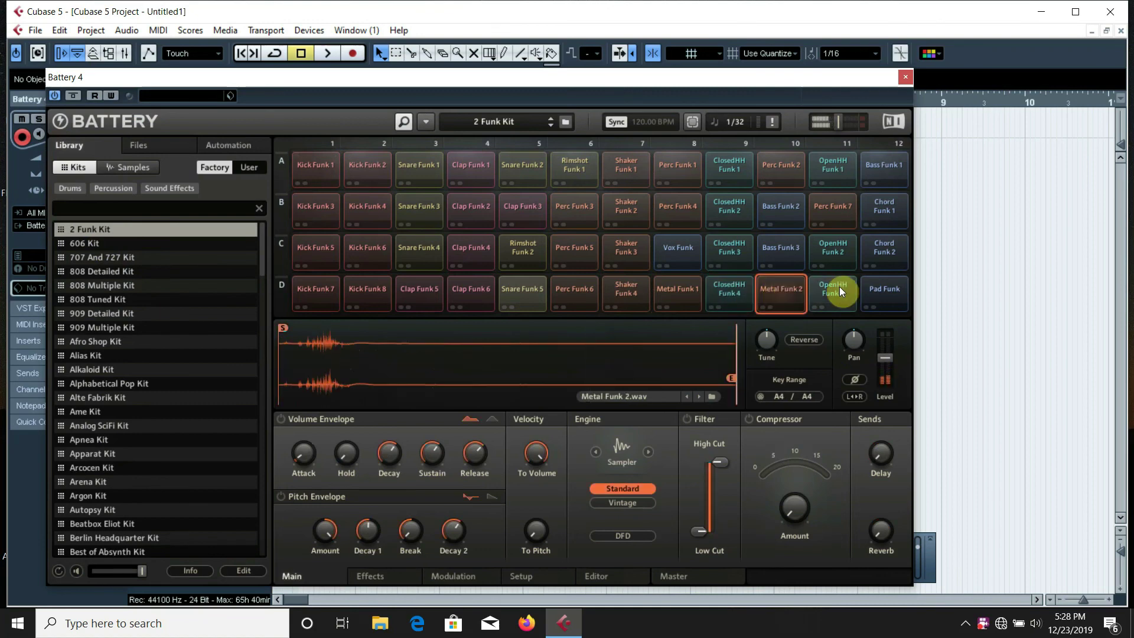
pyautogui.click(842, 289)
pyautogui.click(877, 290)
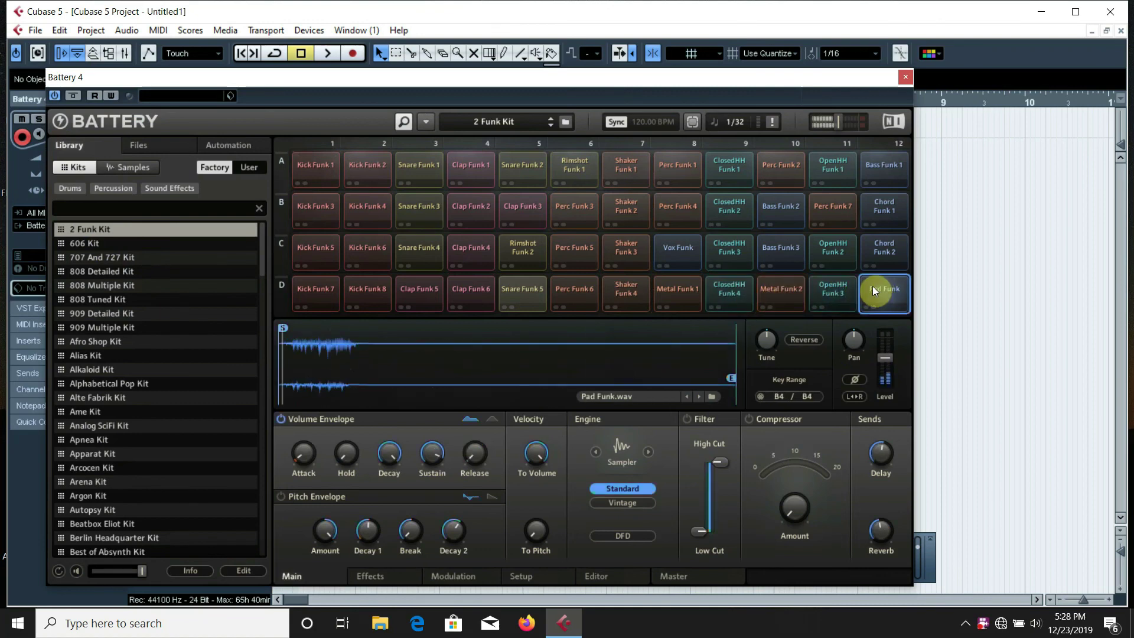
# Load the Analog SciFi Kit and audition Kick SciFi 2, Bass SciFi and Synth SciFi 1 to 4
pyautogui.doubleClick(101, 423)
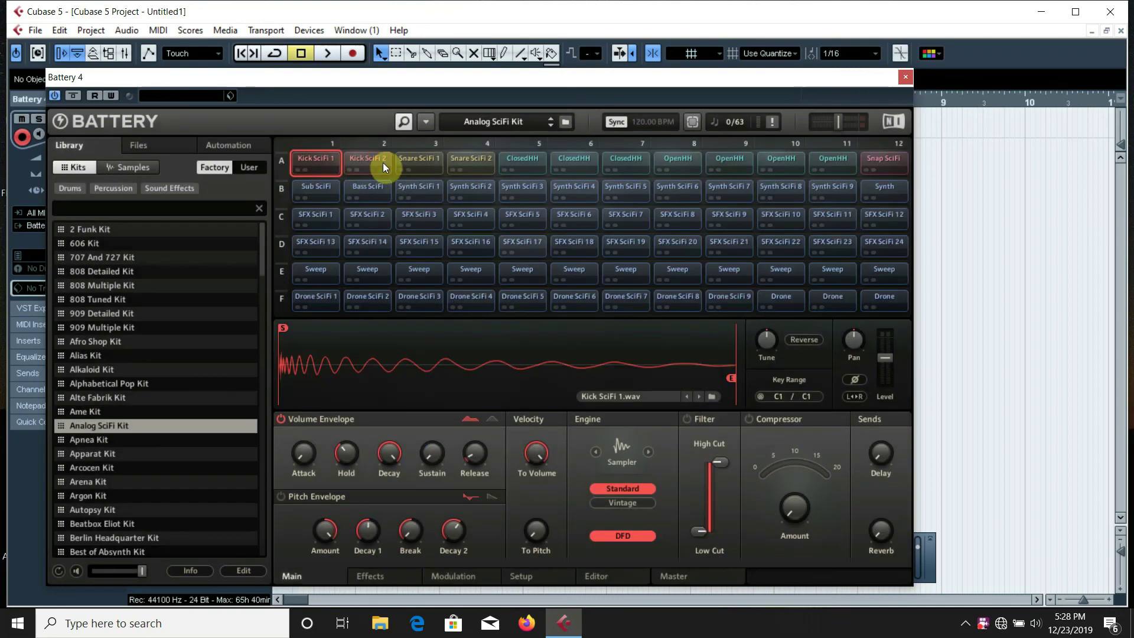
pyautogui.click(371, 160)
pyautogui.click(373, 184)
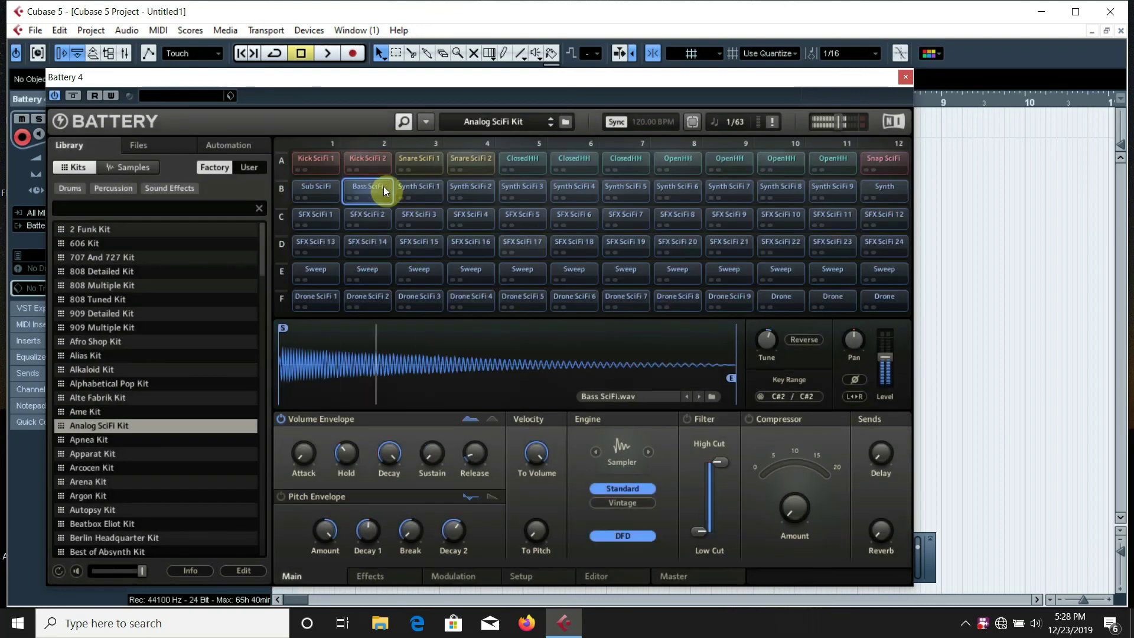
pyautogui.click(421, 186)
pyautogui.click(474, 188)
pyautogui.click(526, 184)
pyautogui.click(579, 185)
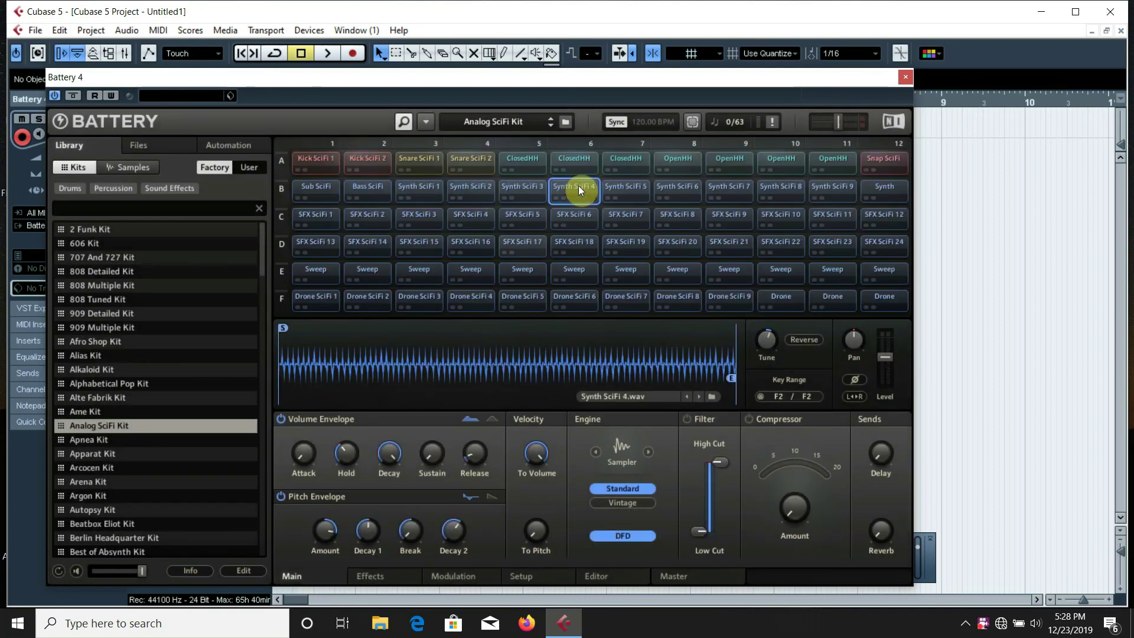
# Audition SFX SciFi 7, 18, 17 and 16, followed by the first four Sweep cells of row E in reverse order
pyautogui.click(631, 218)
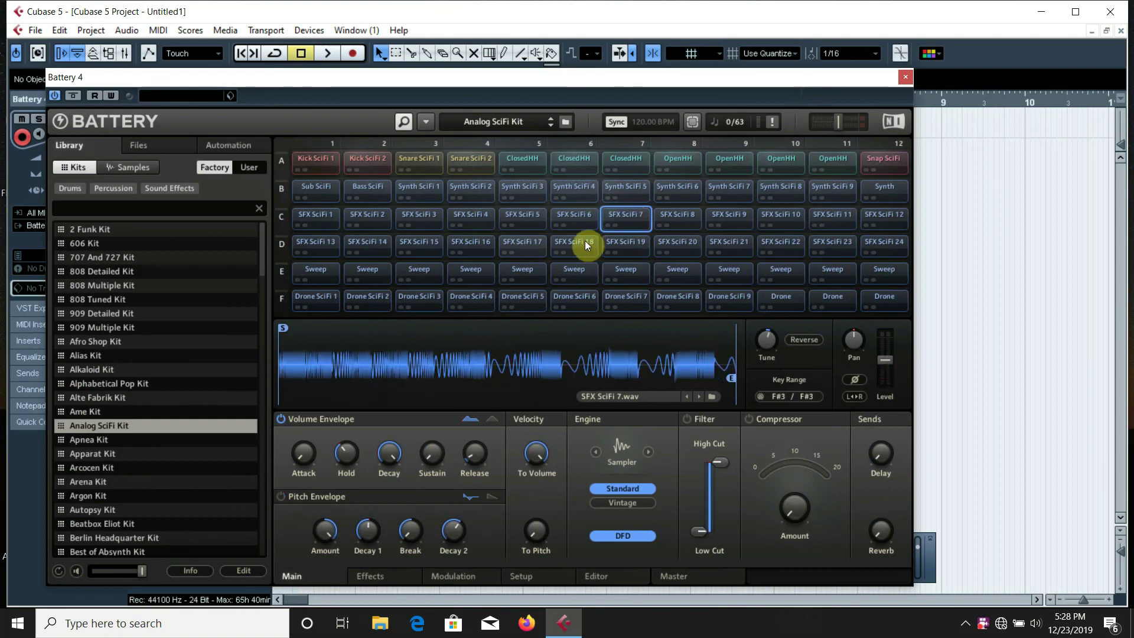
pyautogui.click(587, 246)
pyautogui.click(533, 244)
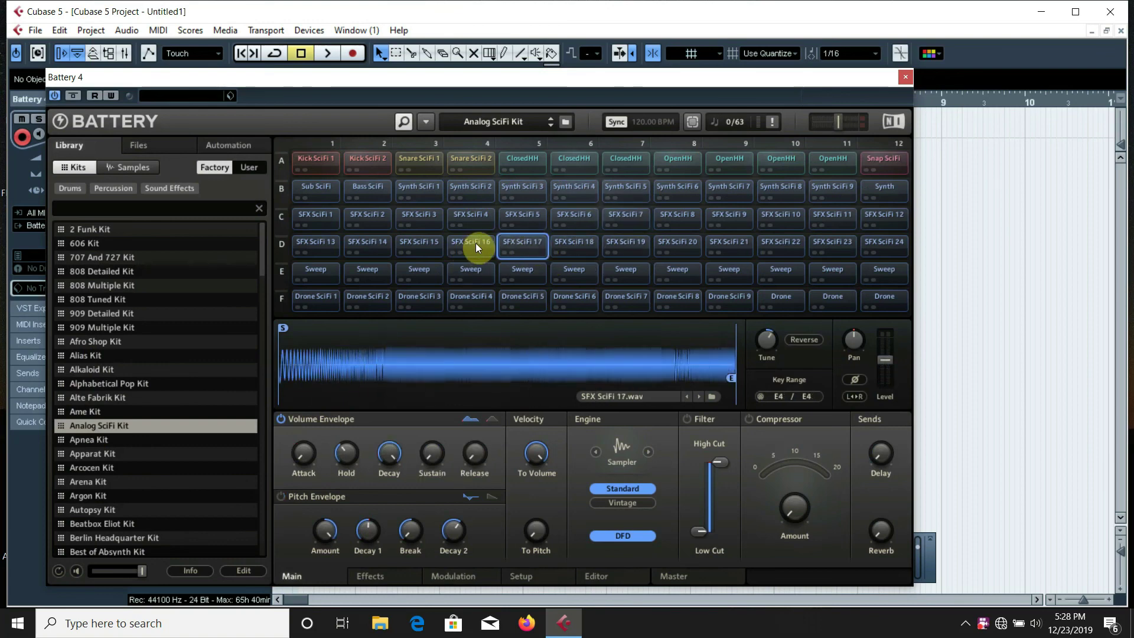
pyautogui.click(476, 243)
pyautogui.click(470, 267)
pyautogui.click(417, 267)
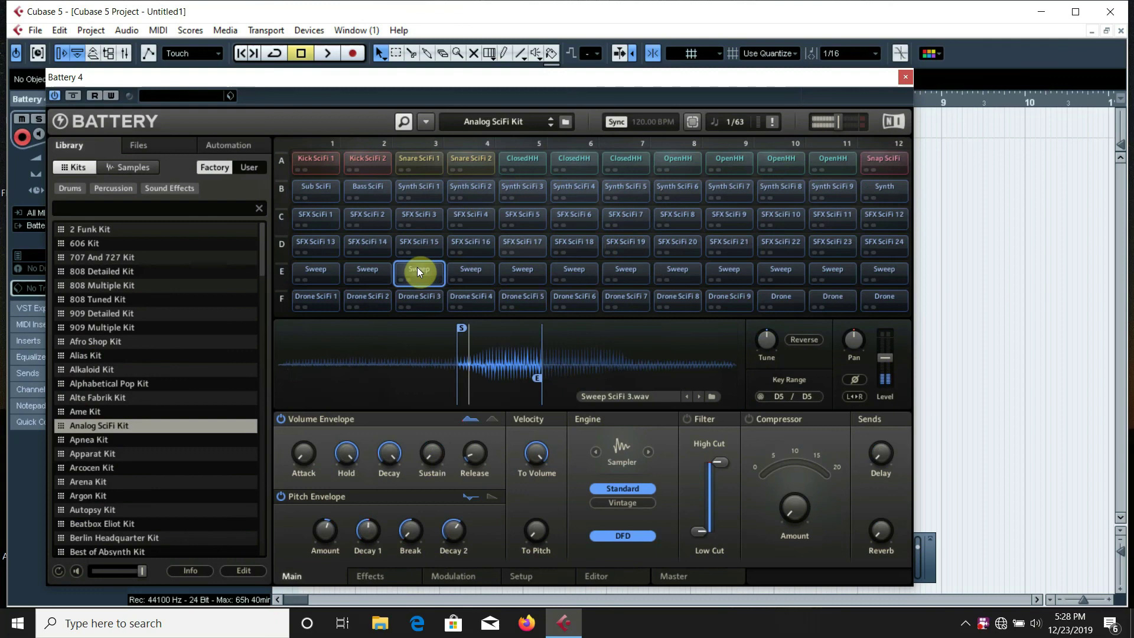
pyautogui.click(366, 271)
pyautogui.click(317, 271)
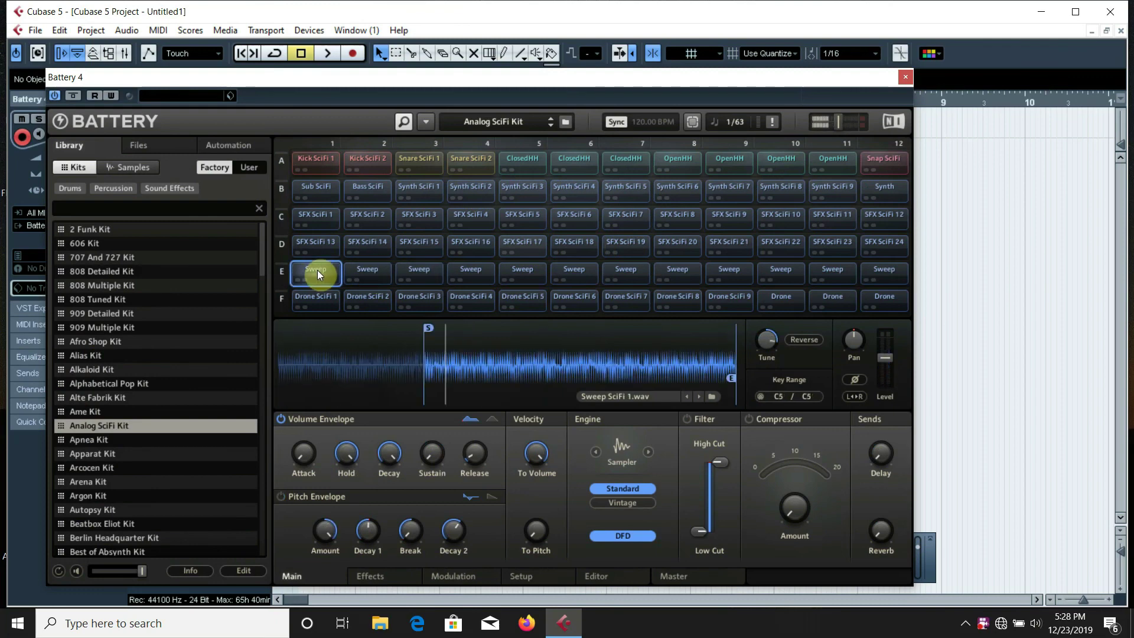
# Audition the SFX SciFi 9 to 12 cells in row C and SFX SciFi 24 in row D
pyautogui.click(739, 217)
pyautogui.click(783, 214)
pyautogui.click(832, 212)
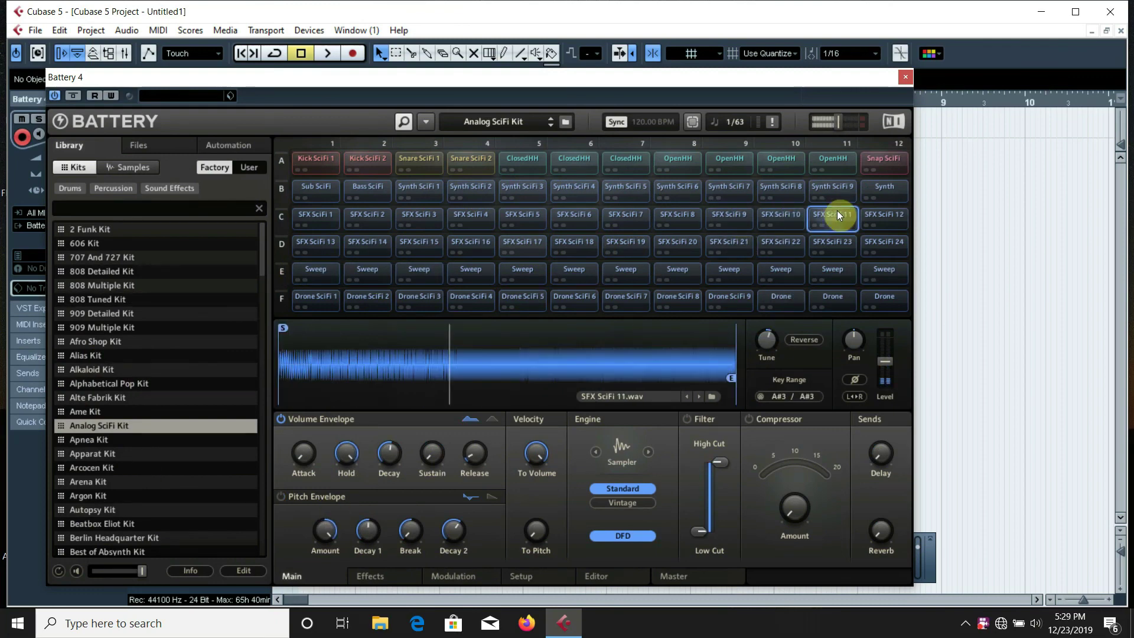
pyautogui.click(868, 215)
pyautogui.click(898, 244)
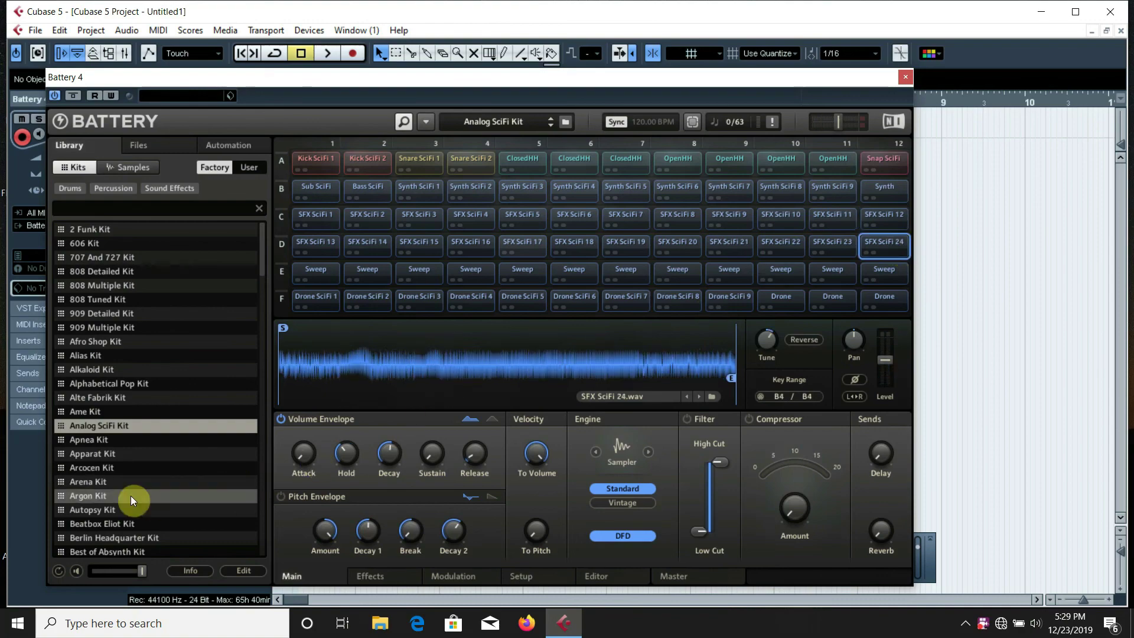
# Load the 909 Detailed Kit and audition Kick 909 15, Kick 909 16 and Kick 909 1
pyautogui.doubleClick(131, 316)
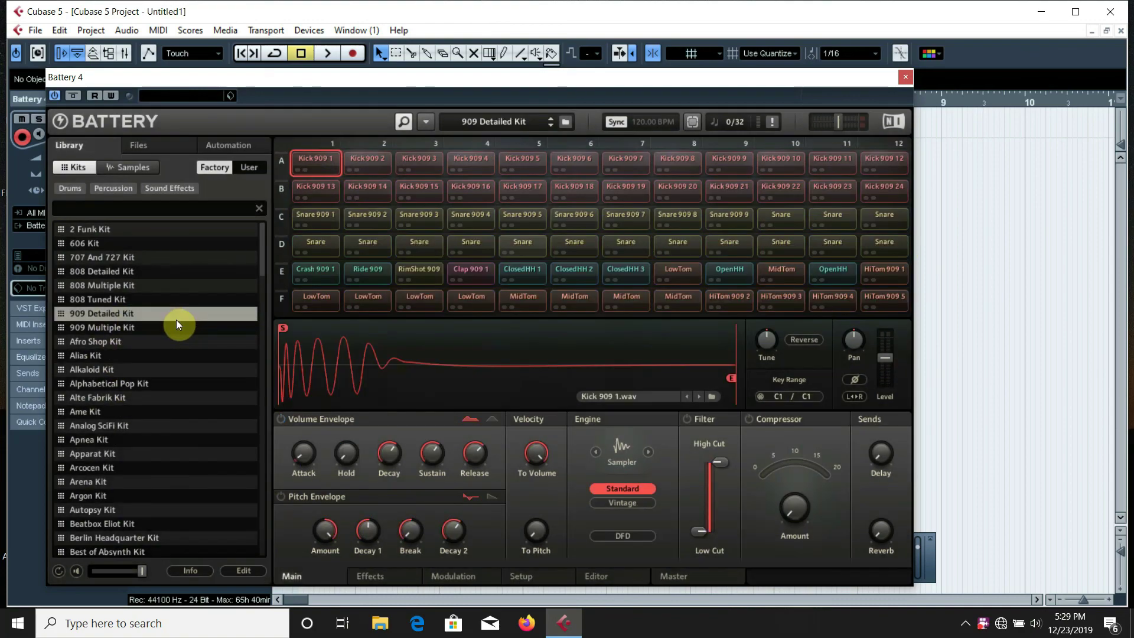
pyautogui.click(418, 186)
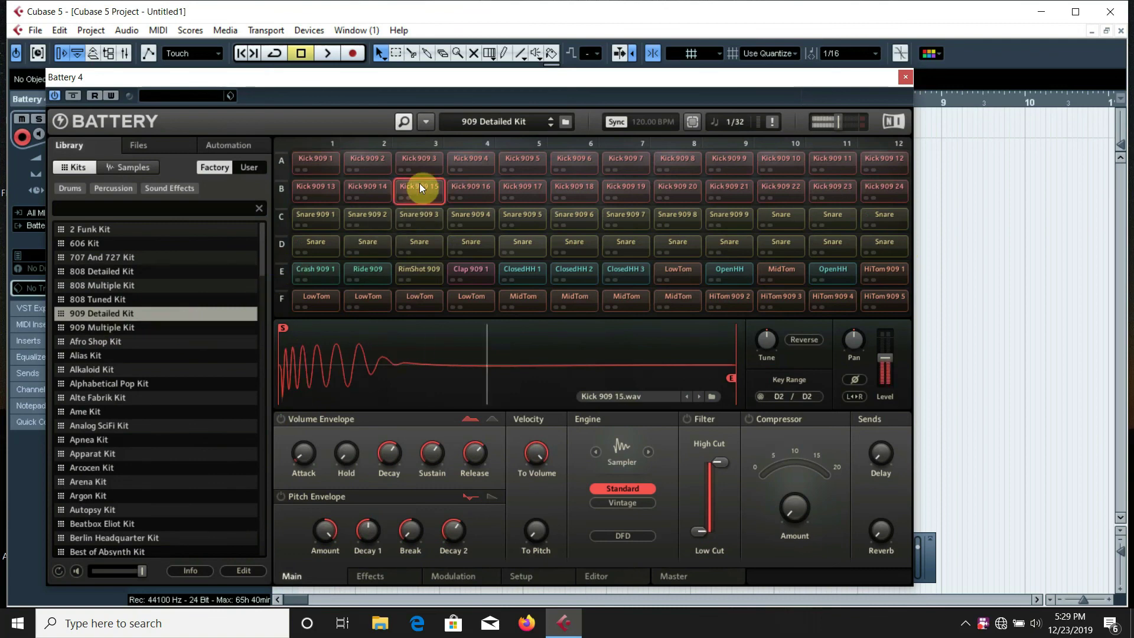
pyautogui.click(485, 182)
pyautogui.click(328, 159)
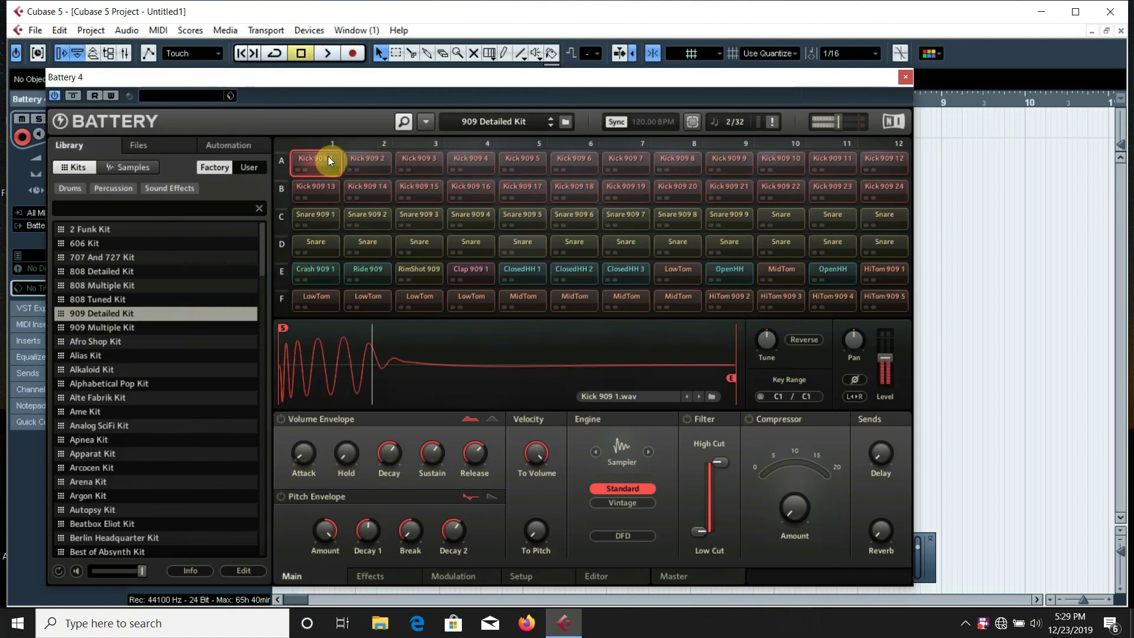
# Audition the last five row E cells of the 909 Detailed Kit, from LowTom through HiTom 909 1
pyautogui.click(667, 267)
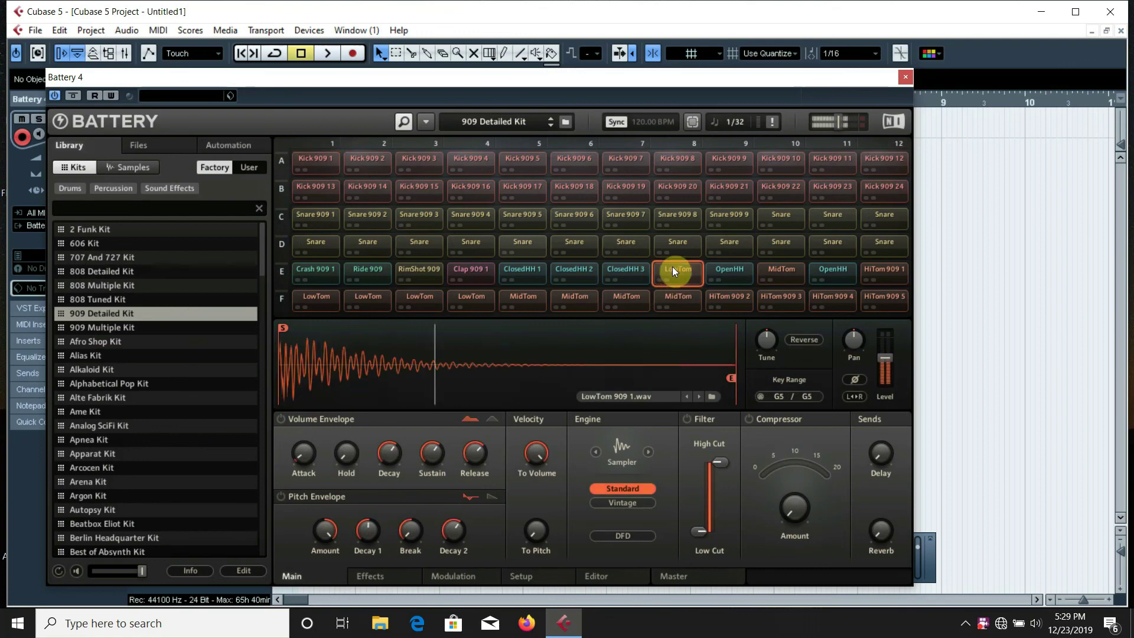
pyautogui.click(743, 268)
pyautogui.click(781, 271)
pyautogui.click(827, 274)
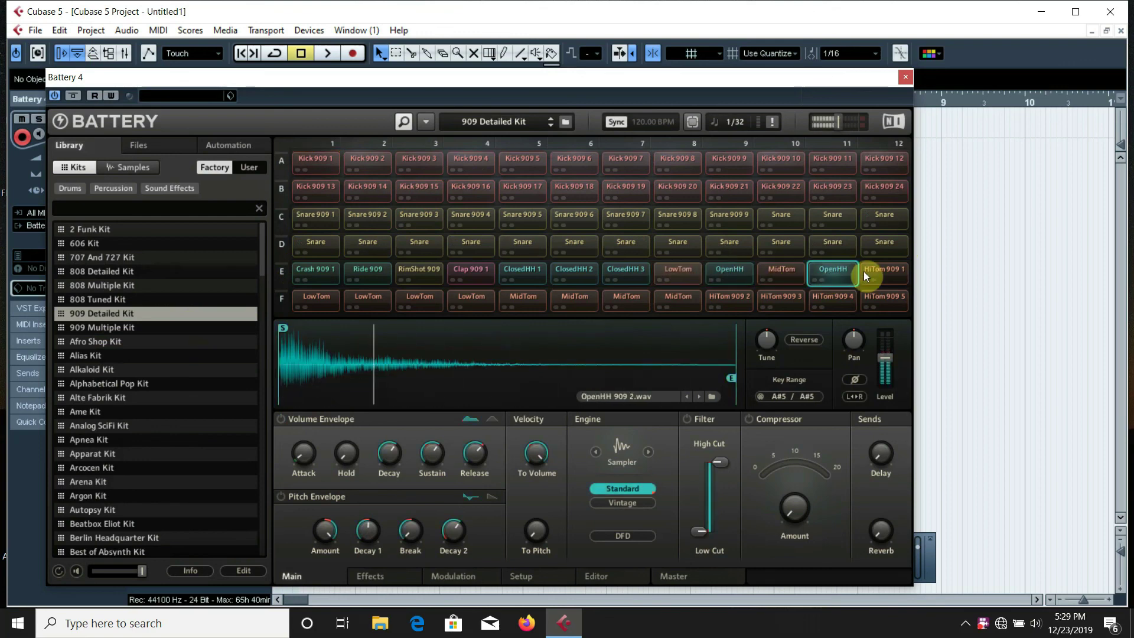
pyautogui.click(880, 272)
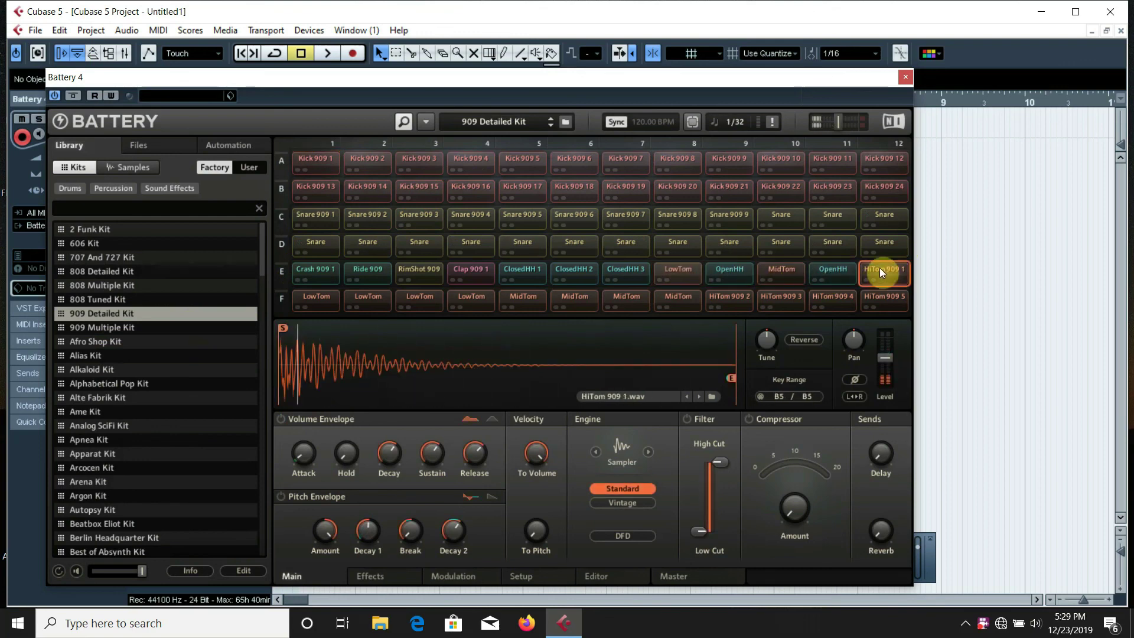
# Close the Battery 4 editor, close the project without saving it and minimize Cubase 5 to the desktop
pyautogui.click(905, 77)
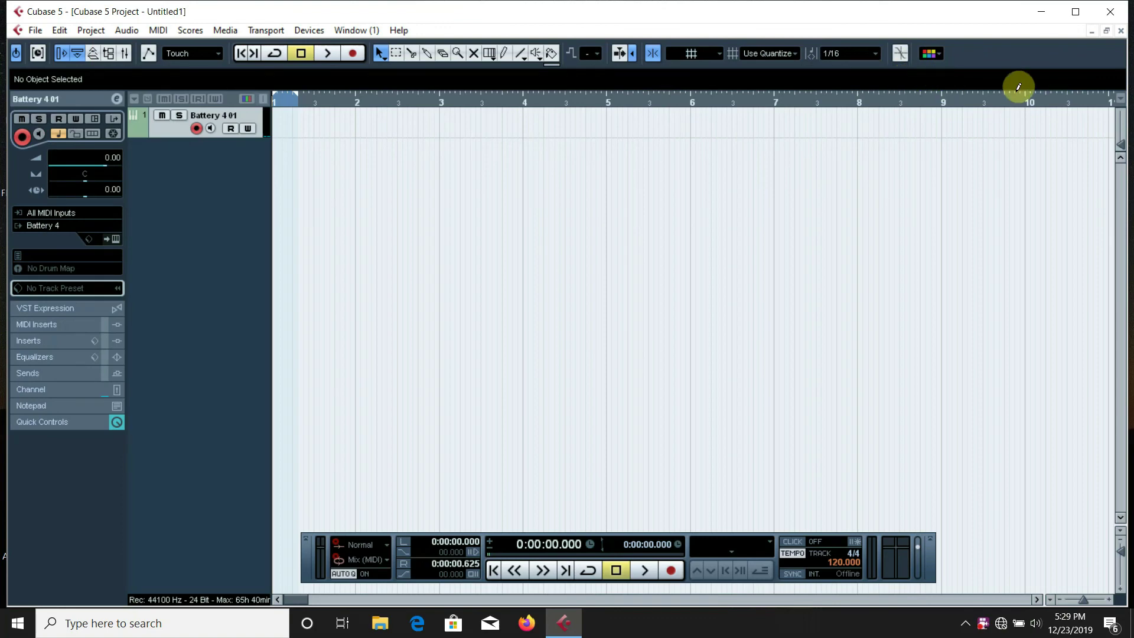
pyautogui.click(1121, 30)
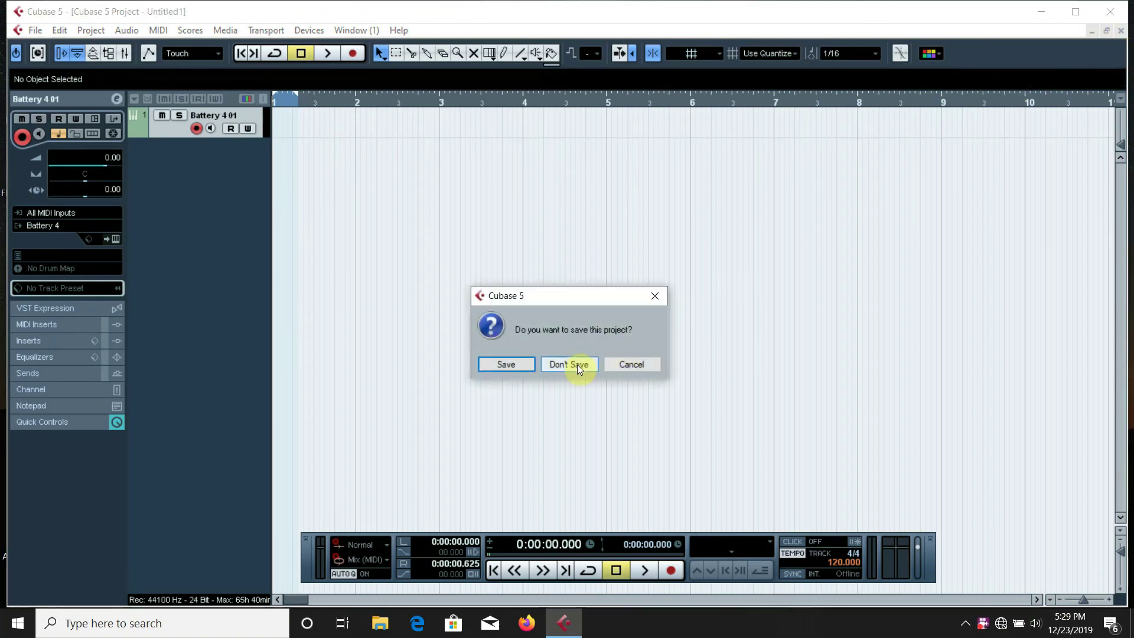
pyautogui.click(576, 364)
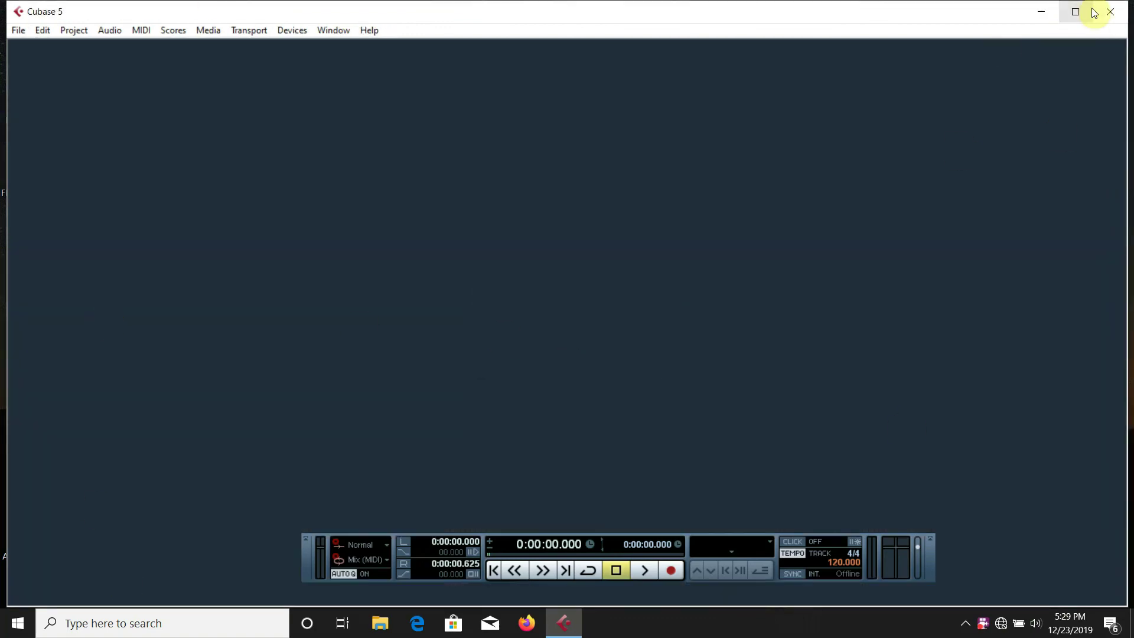
pyautogui.click(1043, 11)
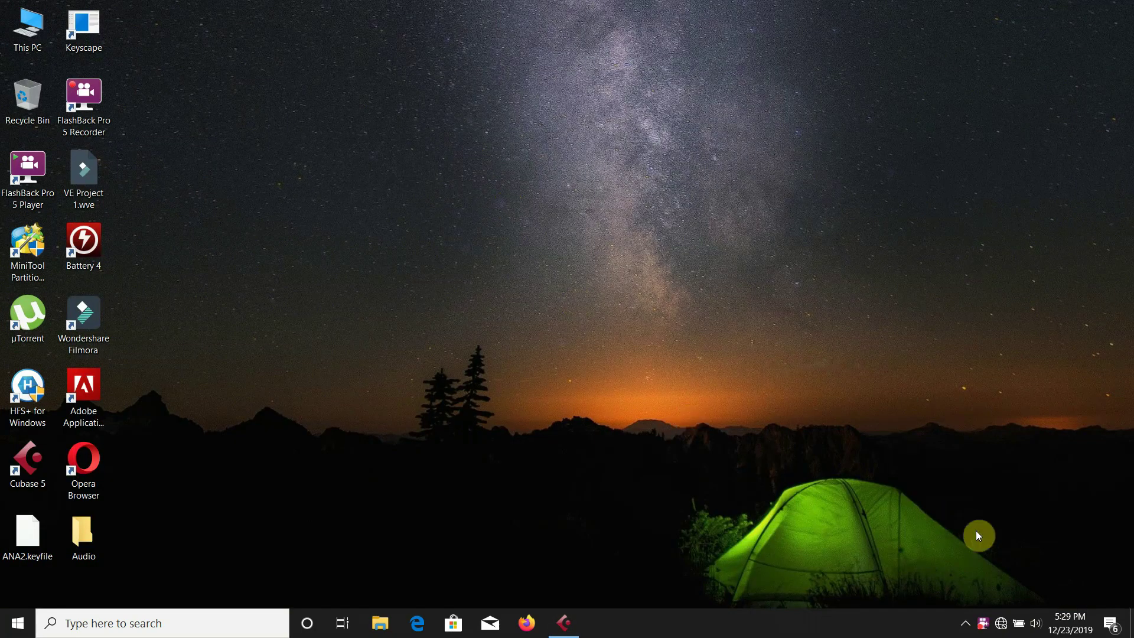